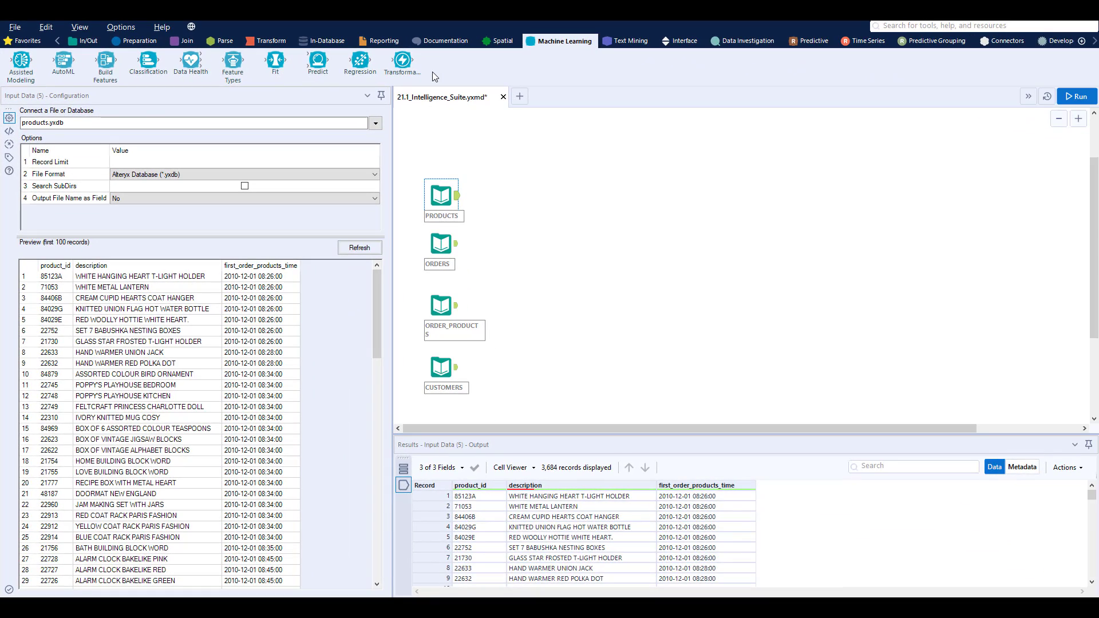
Add a Data Health tool after the PRODUCTS input and read the help on its Report and Outliers outputs.
left_click(458, 143)
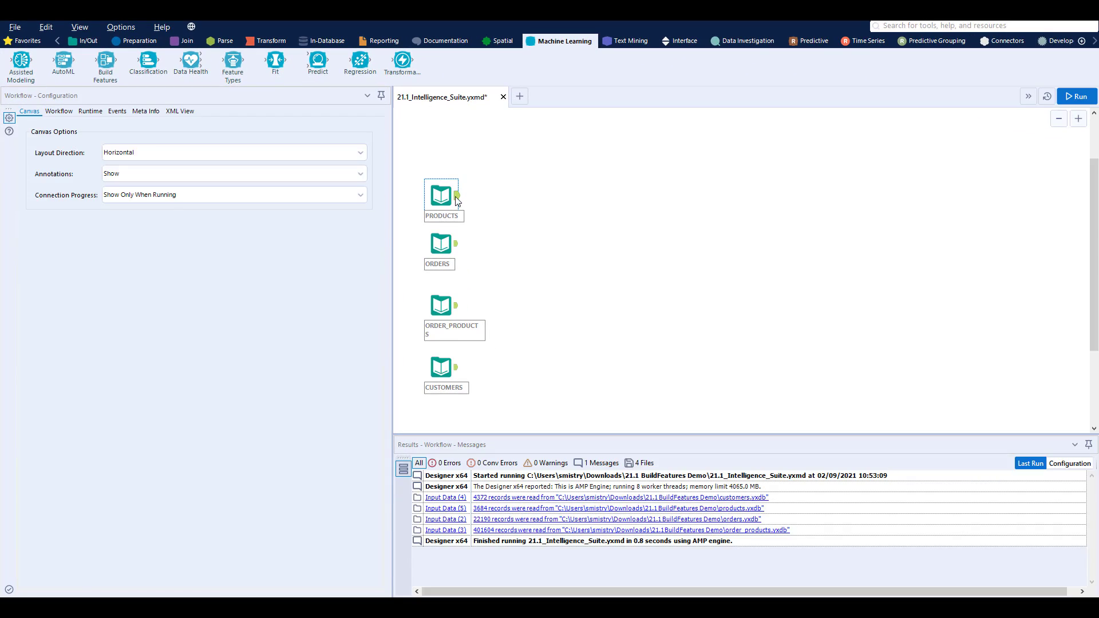
left_click(441, 196)
left_click_drag(195, 63, 522, 195)
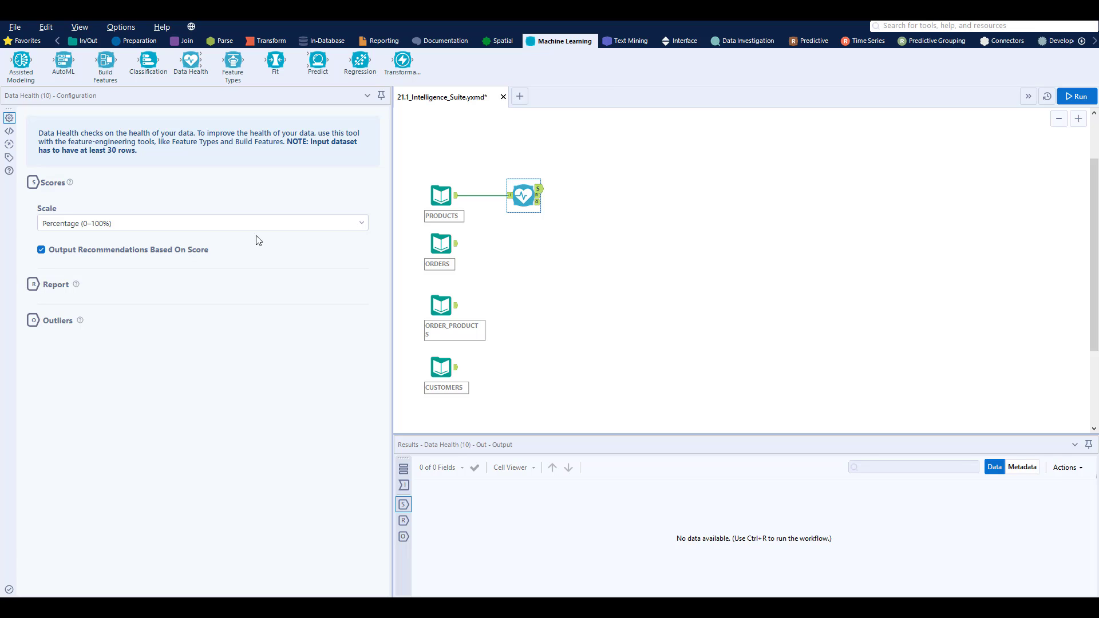
left_click(77, 287)
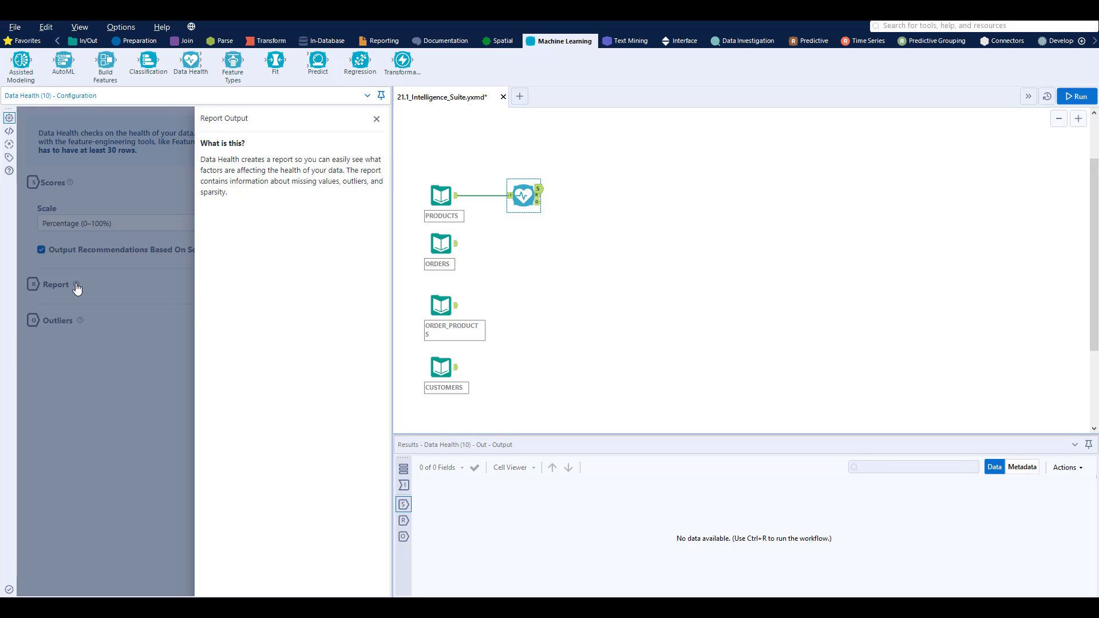
left_click(77, 288)
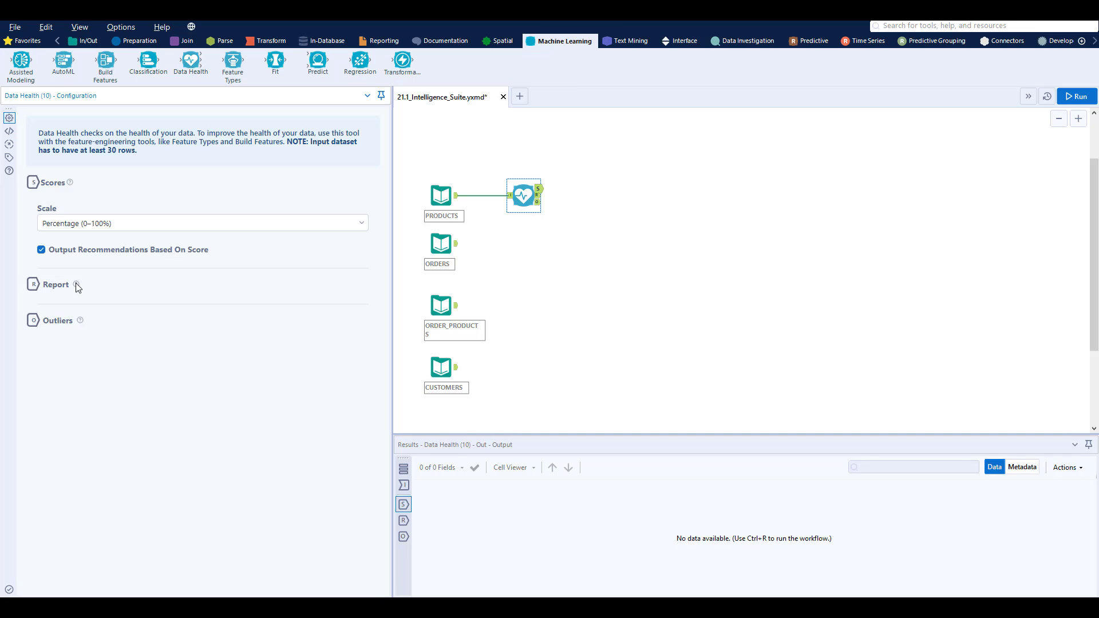
left_click(80, 321)
left_click(81, 327)
Attach Browse tools to all outputs of the Data Health tool and run the workflow.
left_click(524, 194)
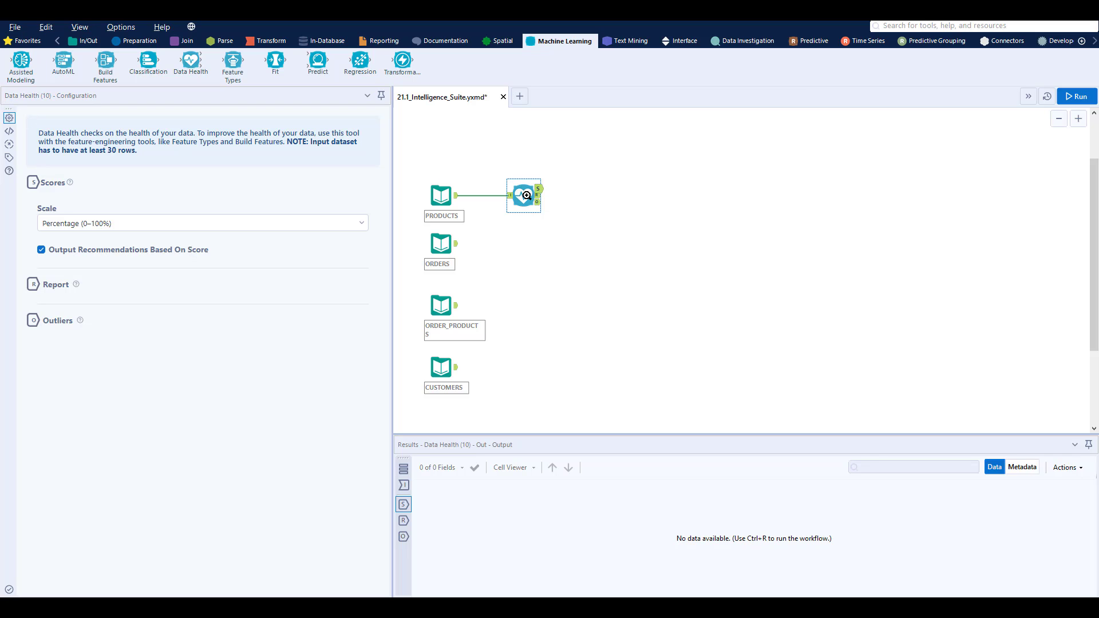
right_click(526, 196)
left_click(563, 381)
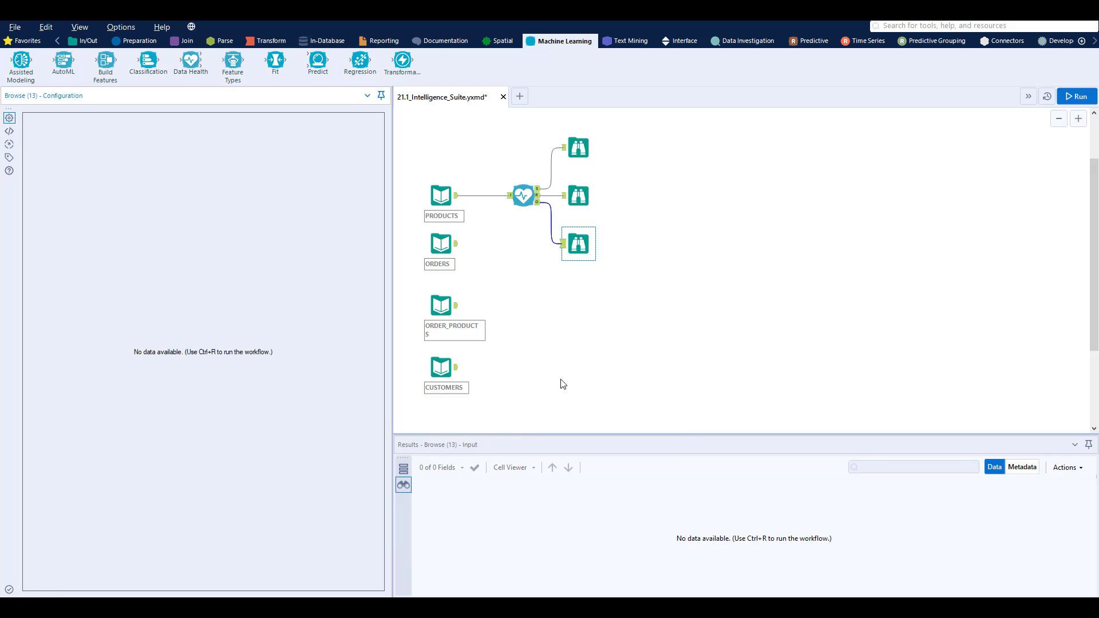
left_click(1072, 97)
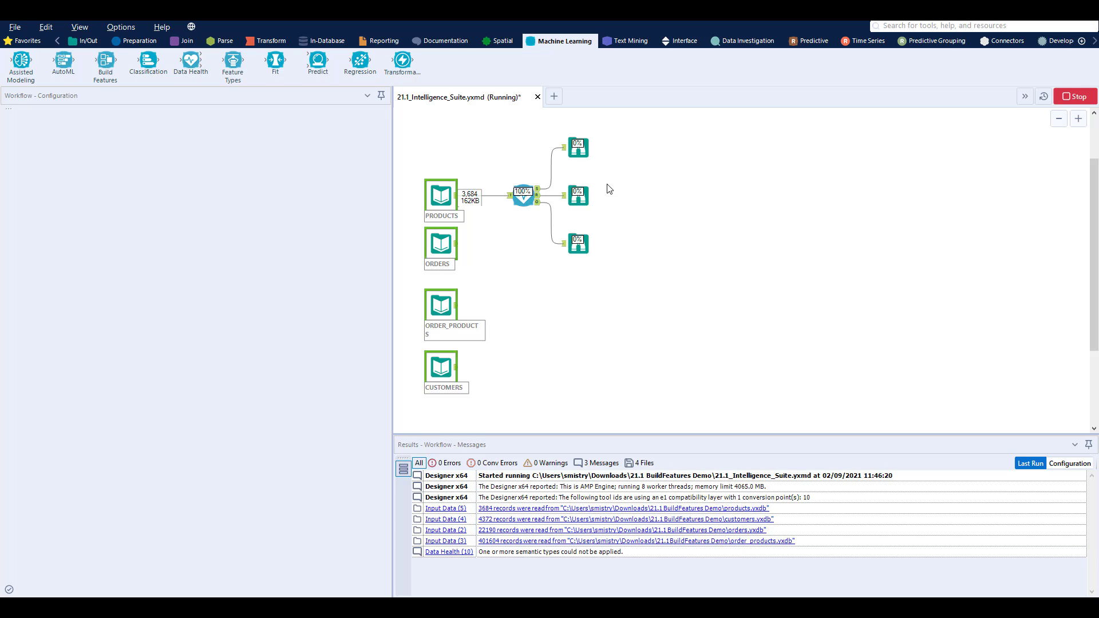
Examine the Data Health scores output by field, including the metrics, ratings and recommended actions.
left_click(540, 194)
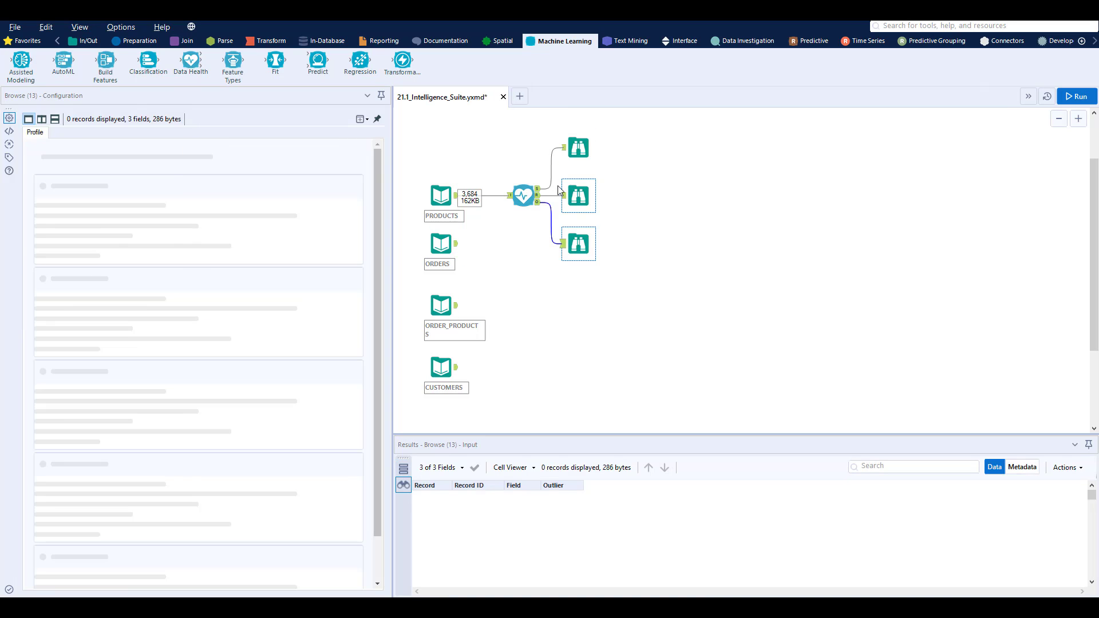
left_click(540, 194)
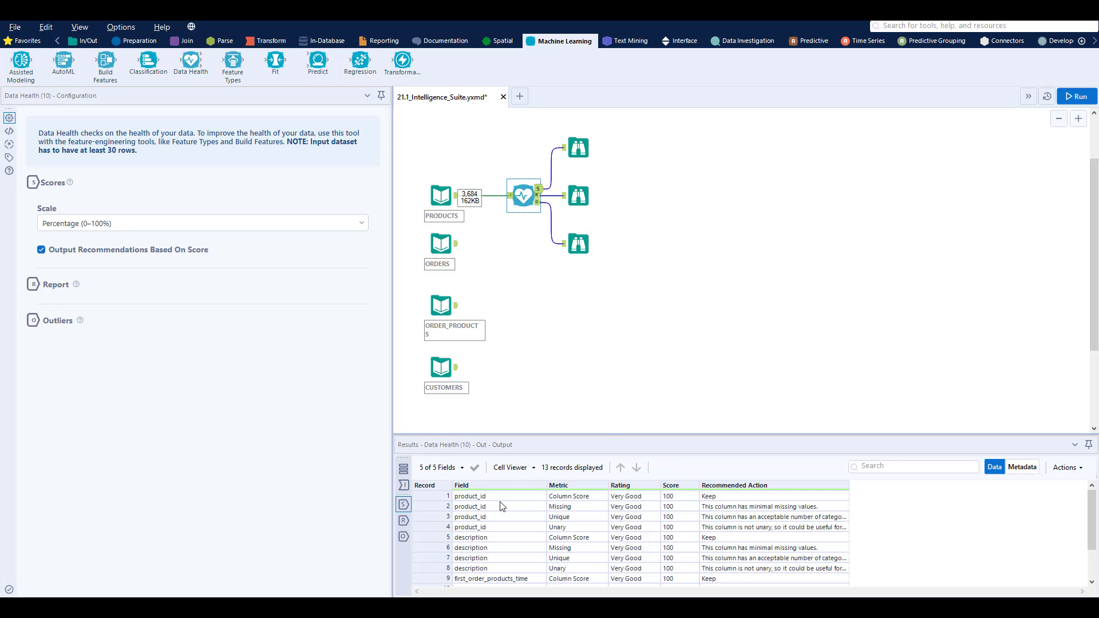
left_click_drag(500, 497, 501, 548)
left_click_drag(568, 496, 572, 570)
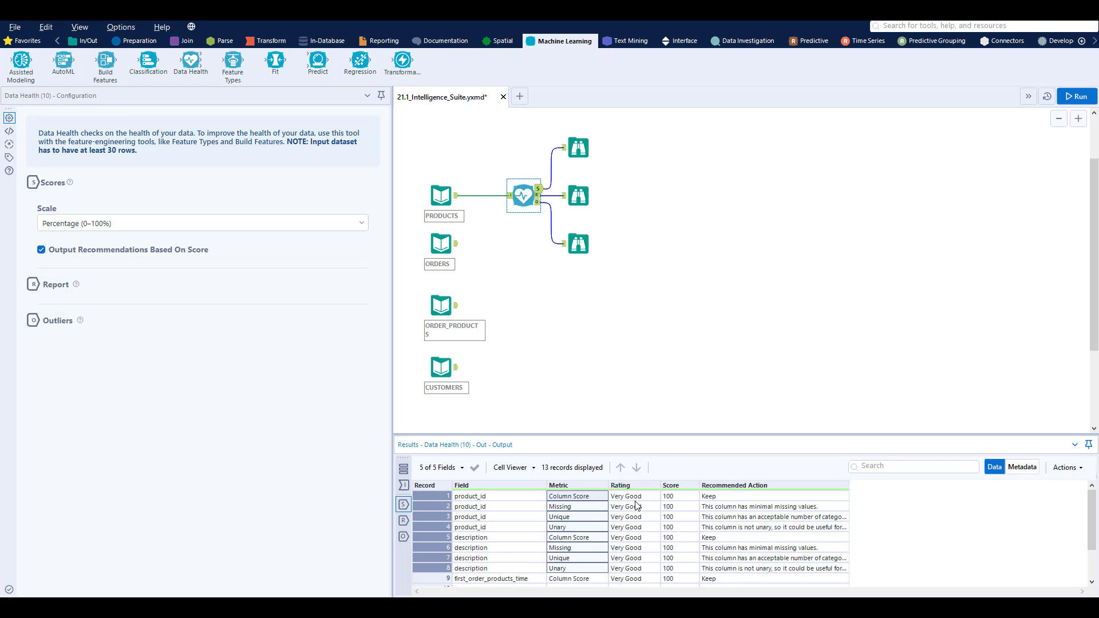
left_click_drag(635, 506, 649, 554)
left_click(775, 510)
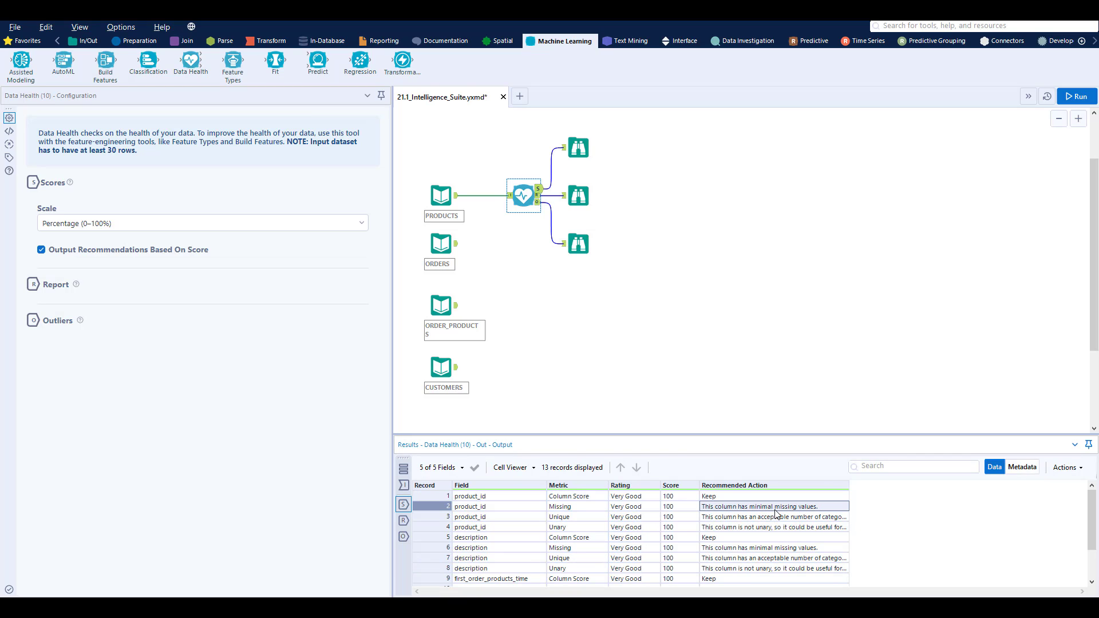
left_click(771, 527)
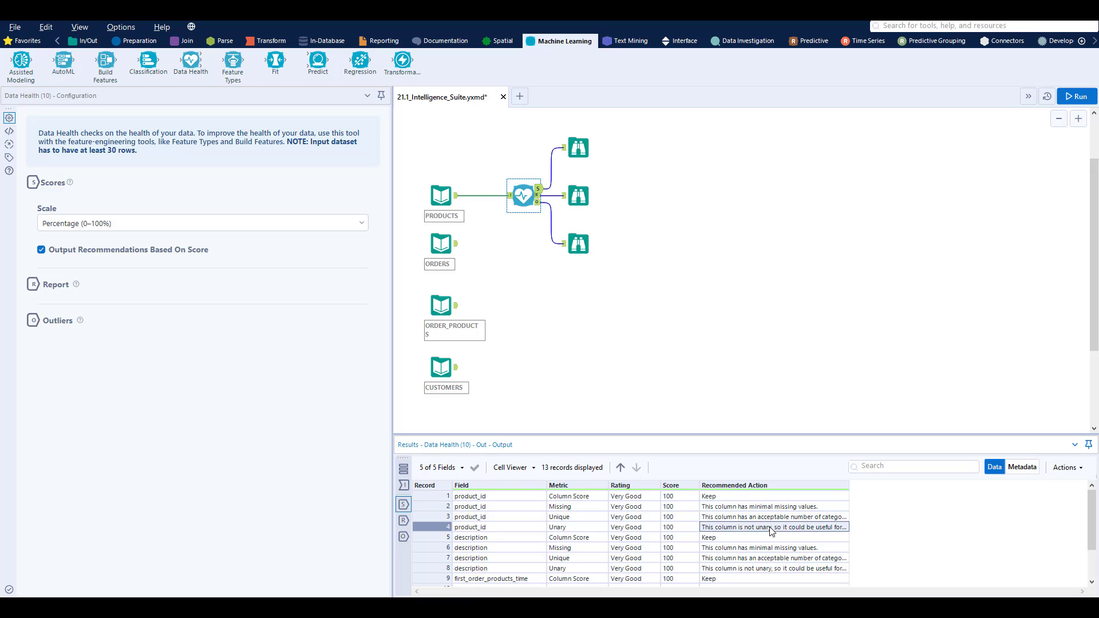
left_click(767, 550)
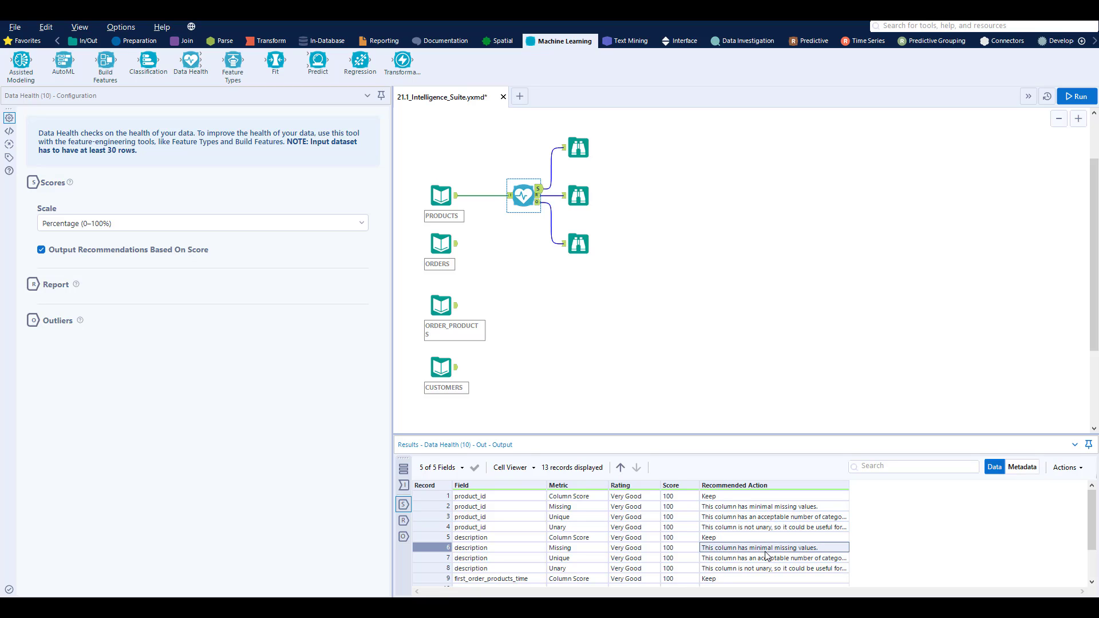
left_click(763, 558)
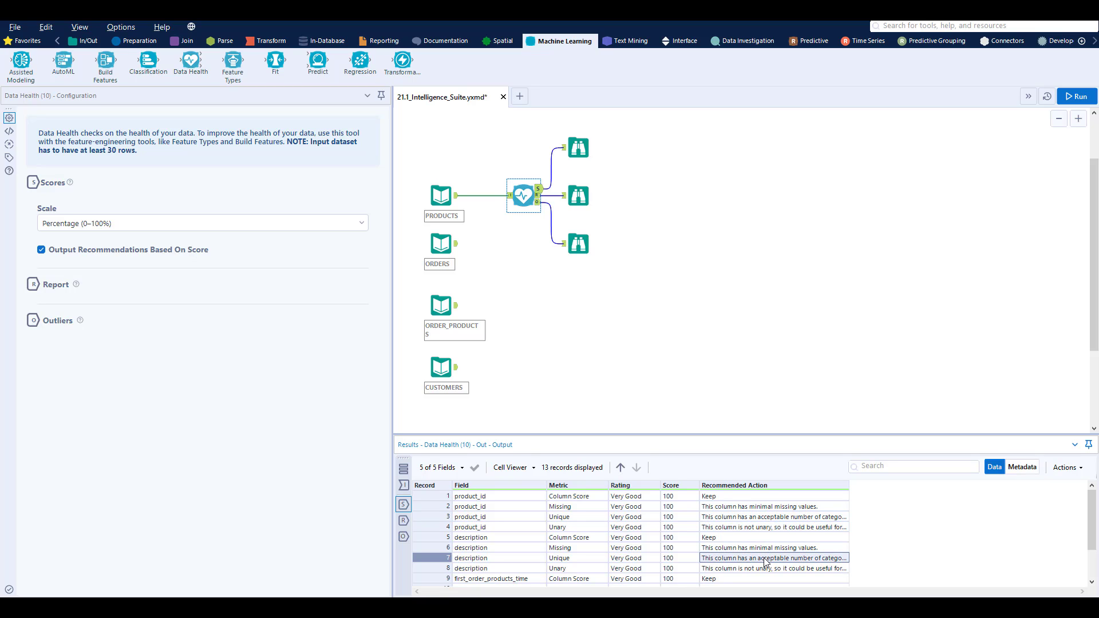
Review the Data Health report for missing value health by column and row and outlier health by column.
left_click(583, 193)
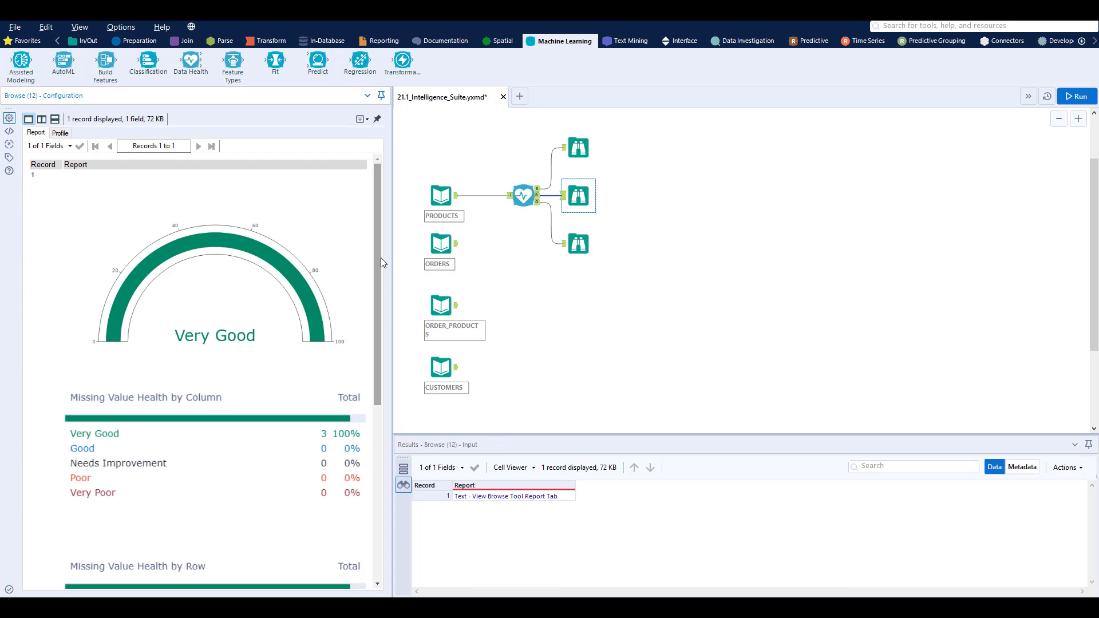
left_click_drag(379, 255, 376, 297)
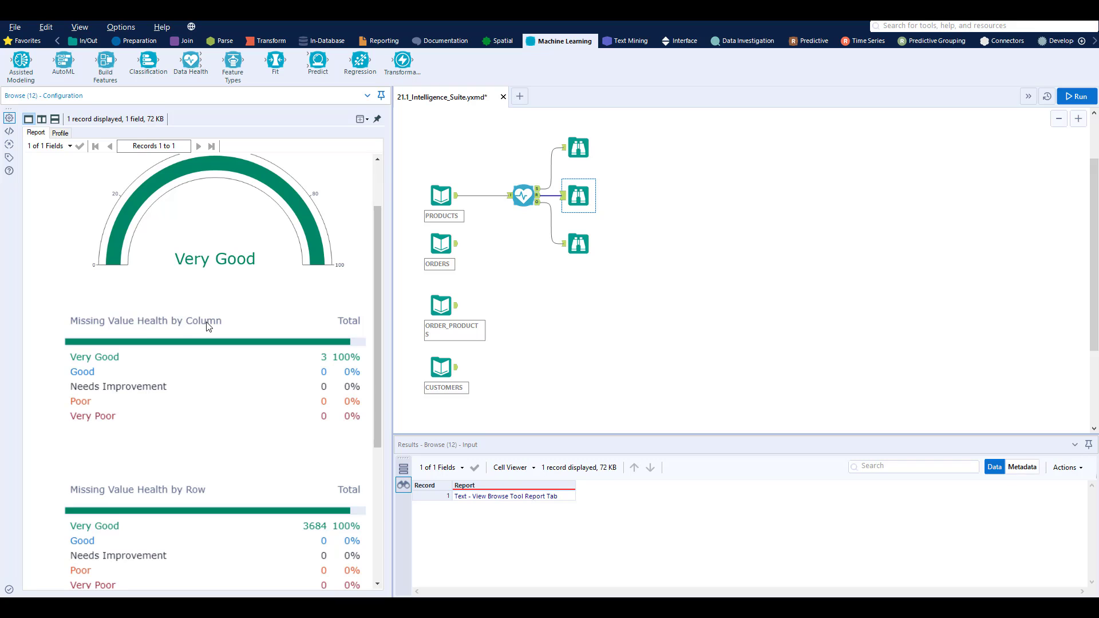
left_click_drag(377, 295, 376, 389)
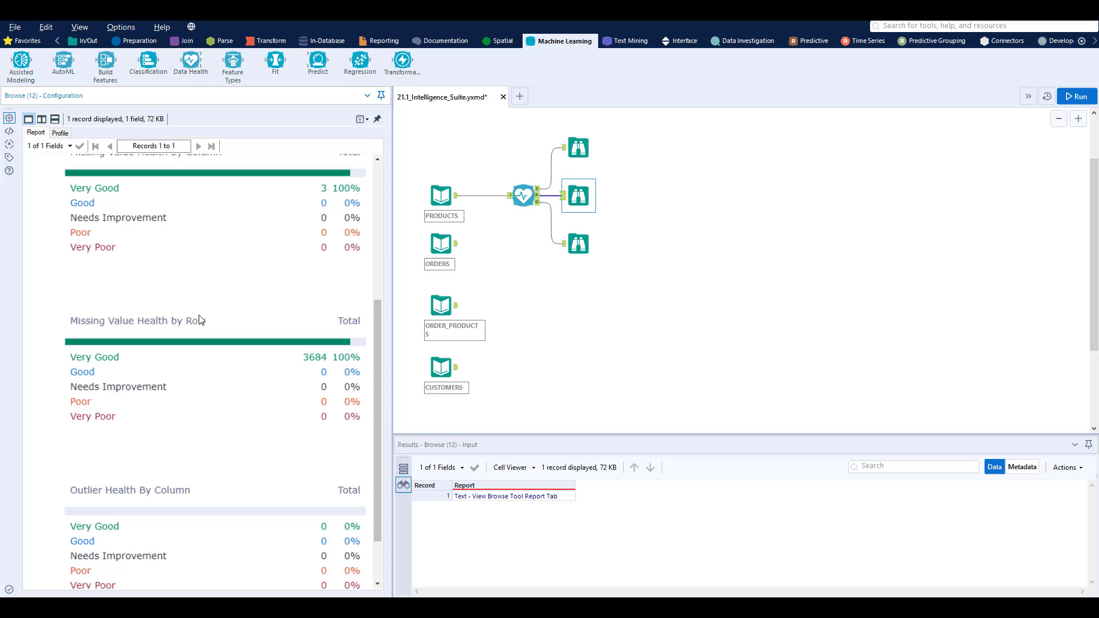
left_click_drag(376, 310, 376, 365)
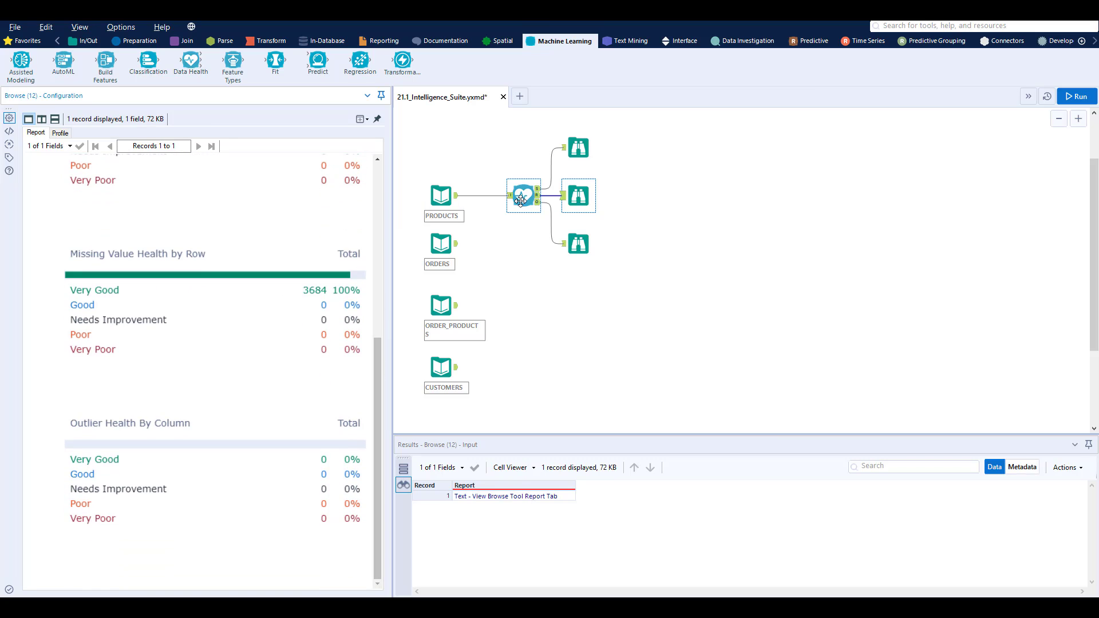
left_click(538, 204)
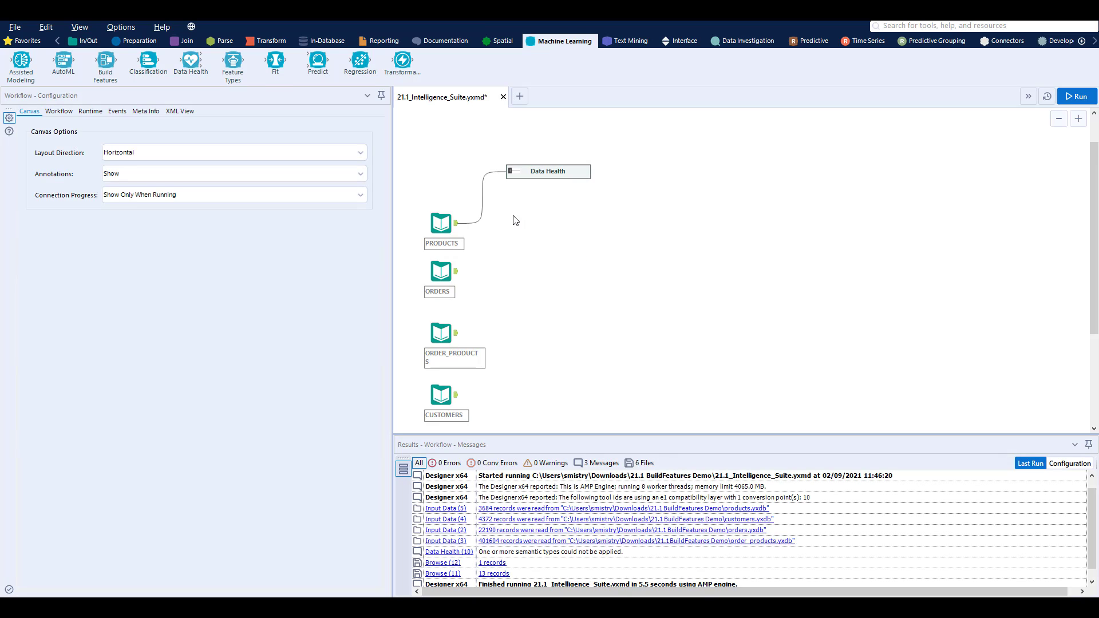
Connect a Feature Types tool to each of the four inputs and view the type choices for product_id in PRODUCTS.
left_click_drag(233, 60, 529, 223)
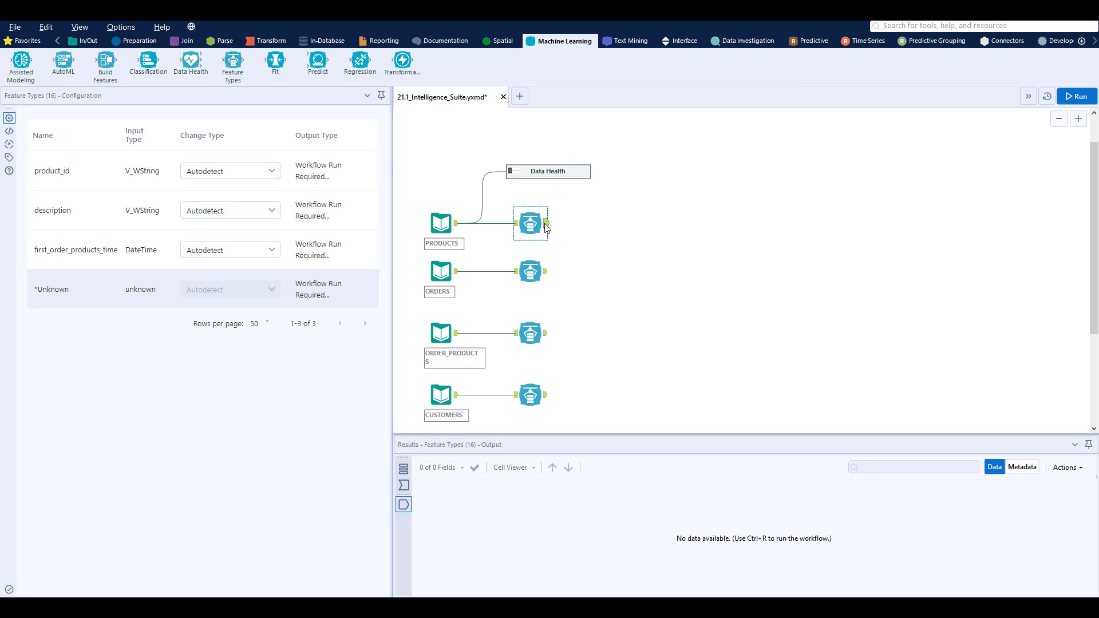
left_click(273, 171)
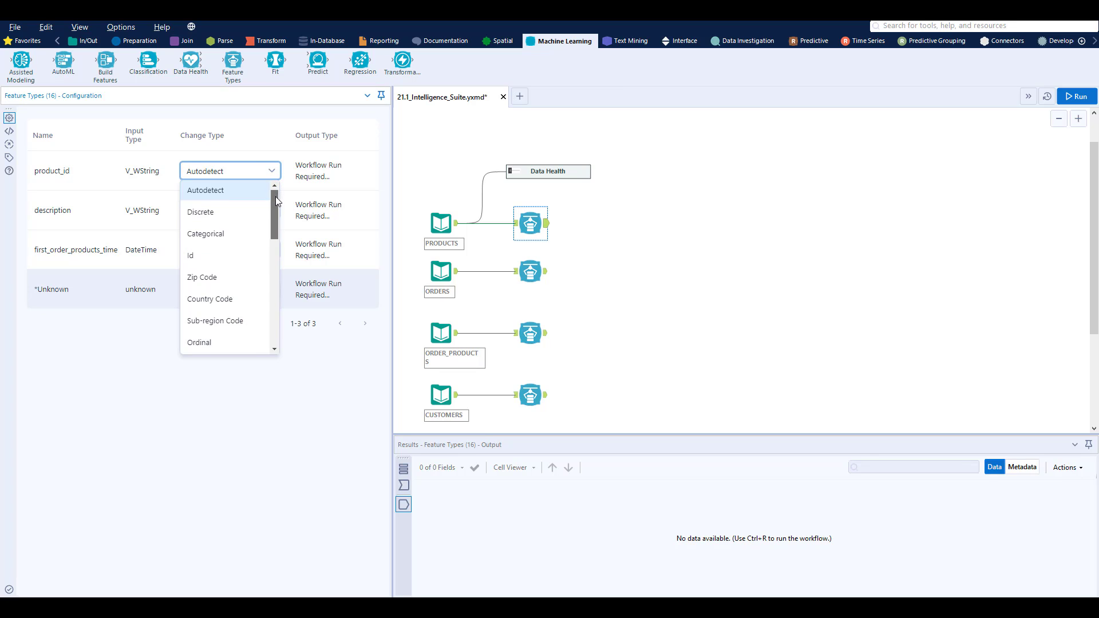
mouse_move(276, 197)
left_mouse_down()
mouse_move(272, 307)
mouse_move(273, 195)
left_mouse_up()
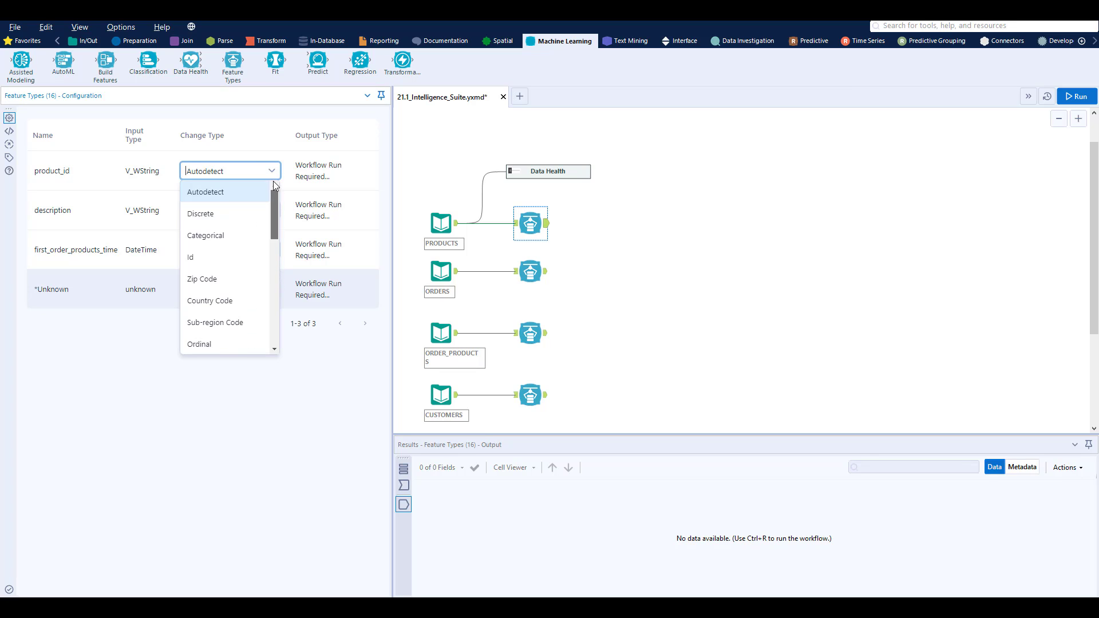
left_click(271, 171)
Change the CustomerID type to Id in the Feature Types tool for ORDERS.
left_click(530, 280)
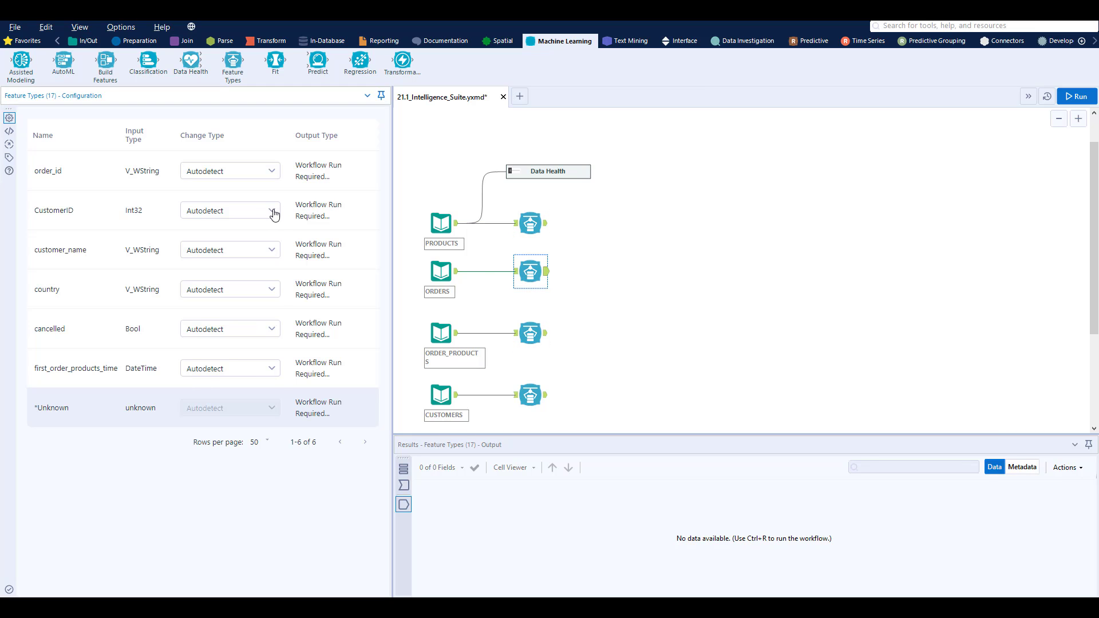
left_click(267, 210)
left_click(222, 295)
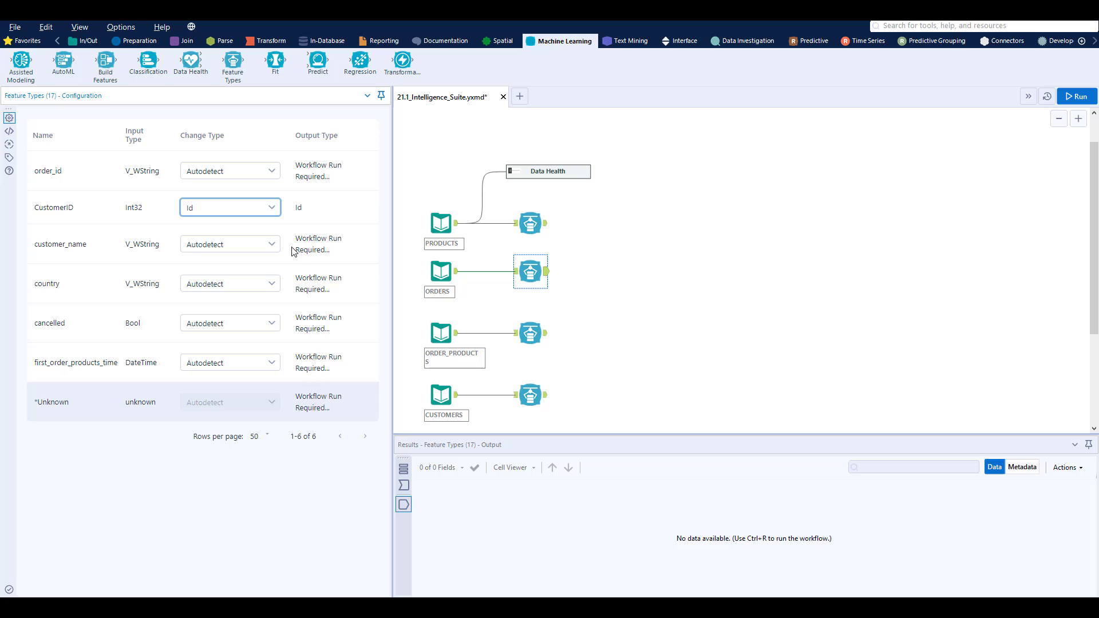
Change the CustomerID type to Id in the Feature Types tool for CUSTOMERS.
left_click(529, 328)
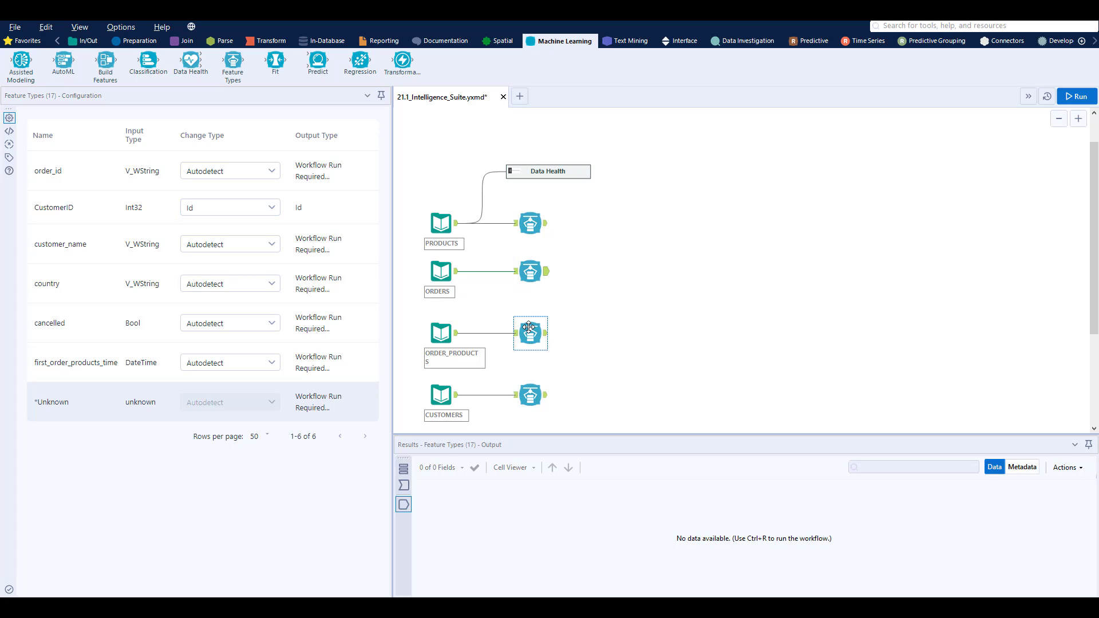
left_click(535, 389)
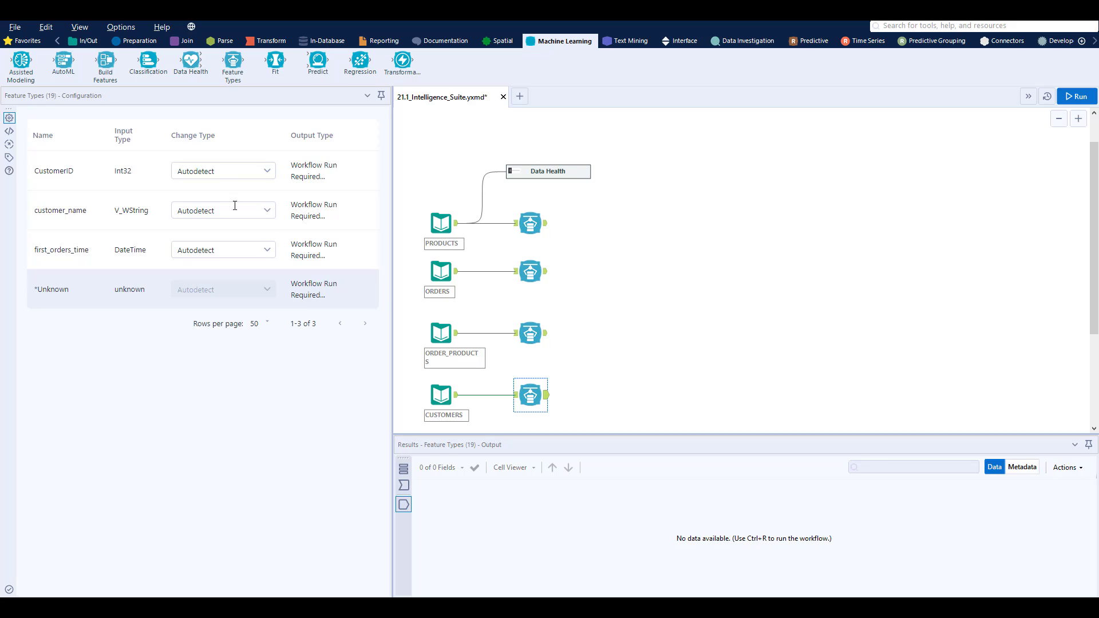
left_click(224, 172)
left_click(214, 254)
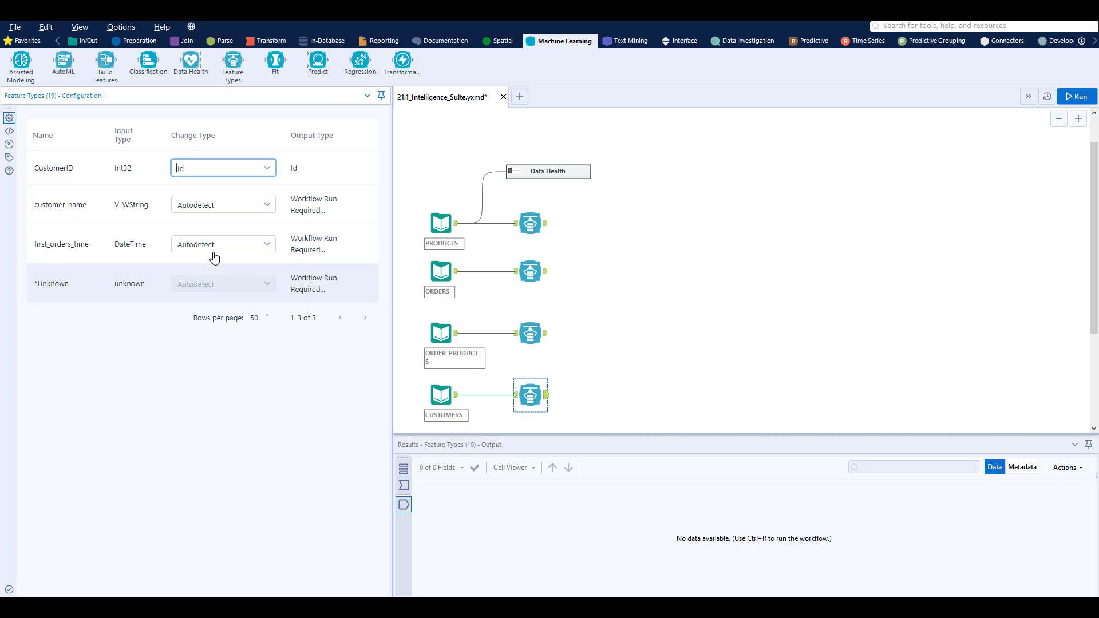
Add a Build Features tool and connect the PRODUCTS, ORDERS, ORDER_PRODUCTS and CUSTOMERS Feature Types outputs to it in that order.
left_click(538, 225)
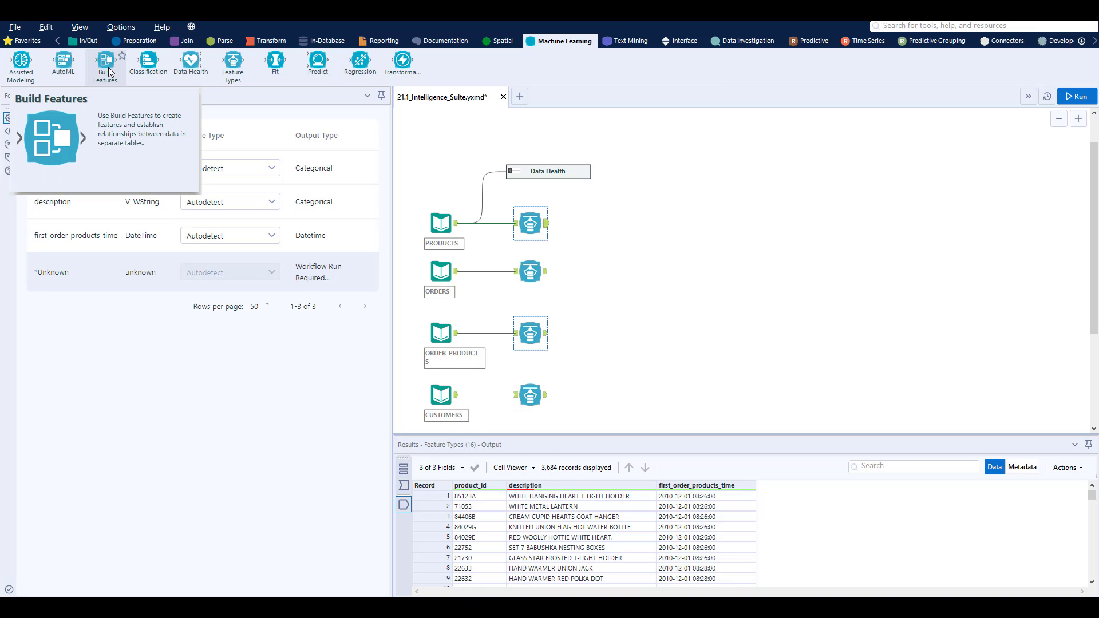
left_click_drag(111, 72, 606, 225)
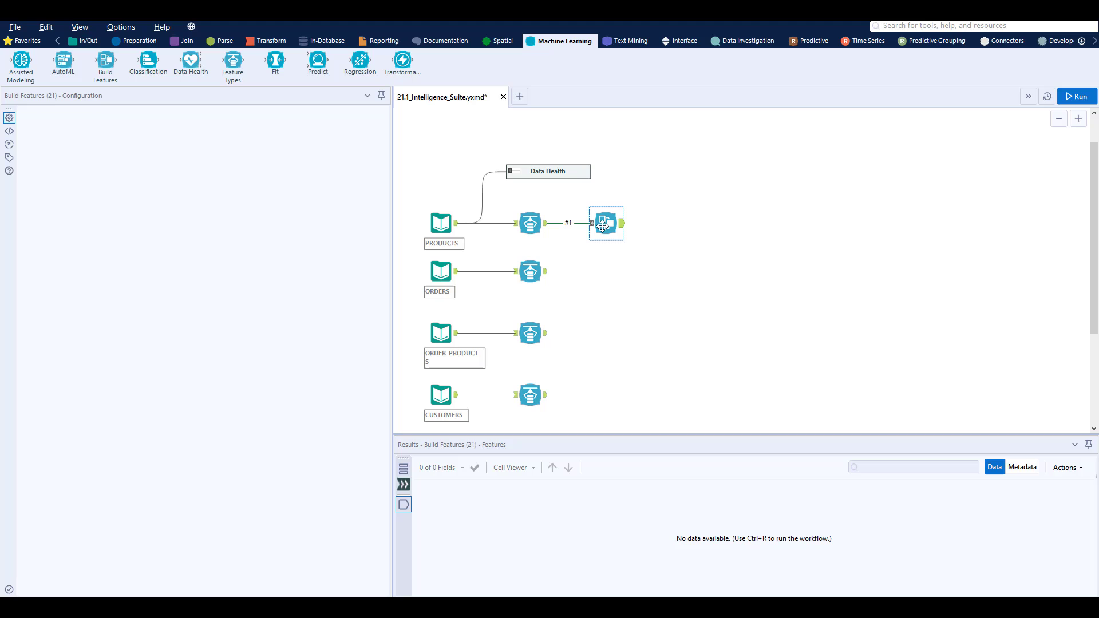
left_click_drag(547, 271, 591, 223)
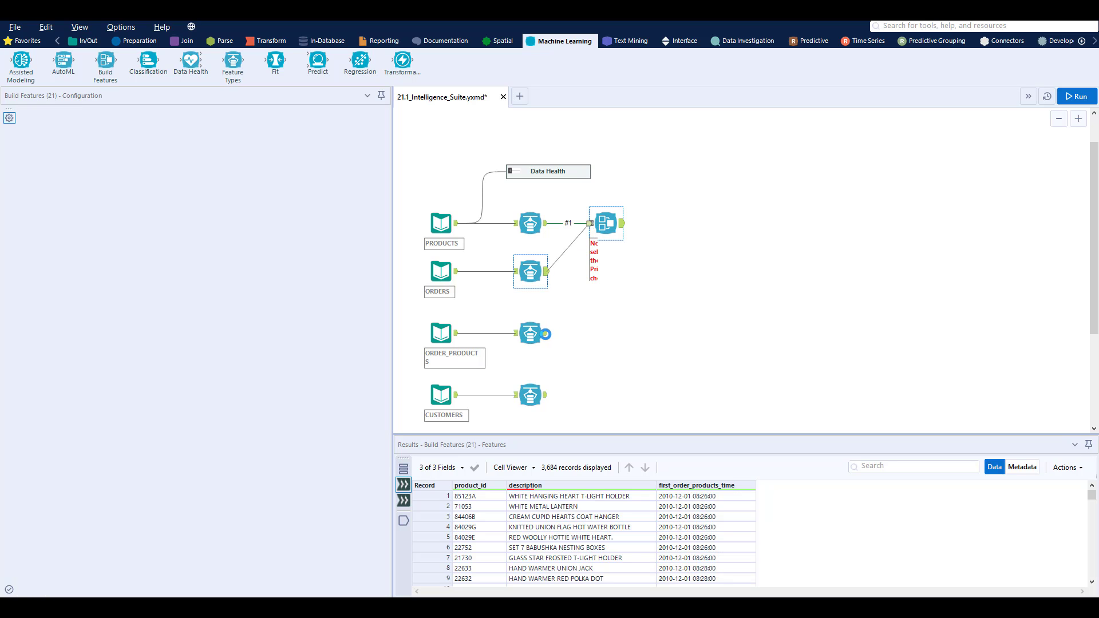
left_click_drag(545, 334, 591, 223)
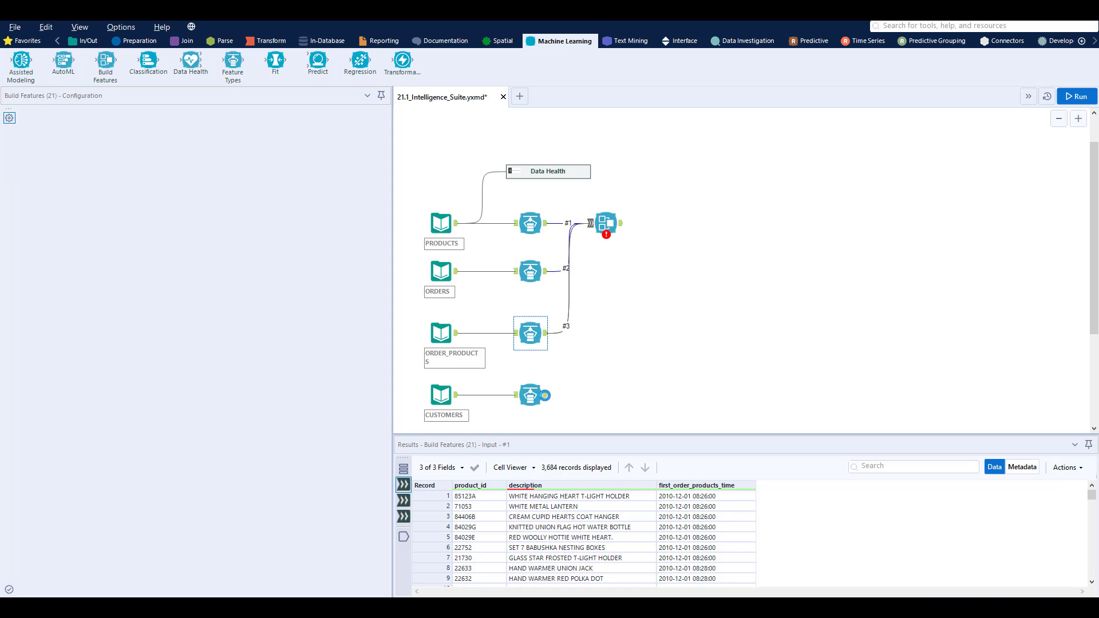
left_click_drag(545, 395, 591, 224)
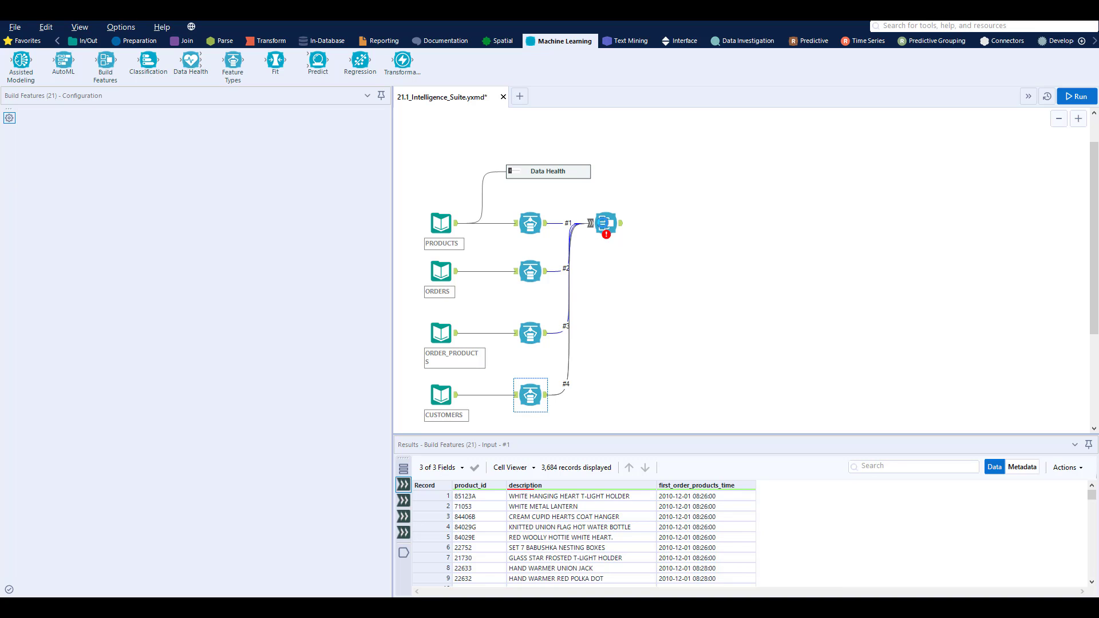
Set the target table to #2 and the primary keys of #1–#4 to product_id, order_id, order_product_id and CustomerID.
left_click(355, 179)
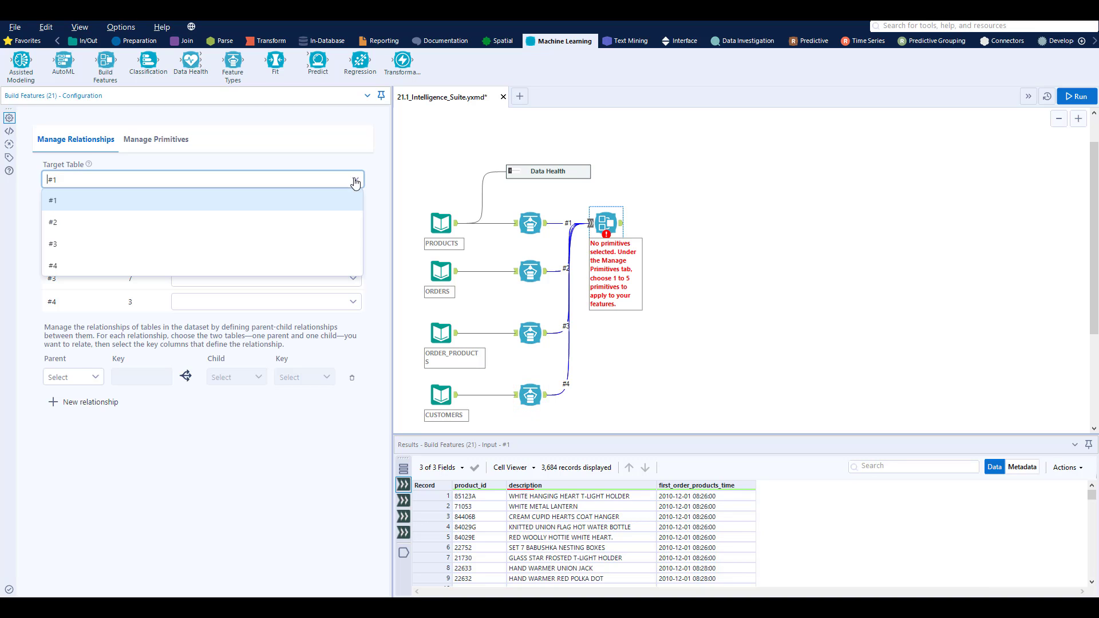
left_click(247, 222)
left_click(247, 232)
left_click(226, 253)
left_click(223, 260)
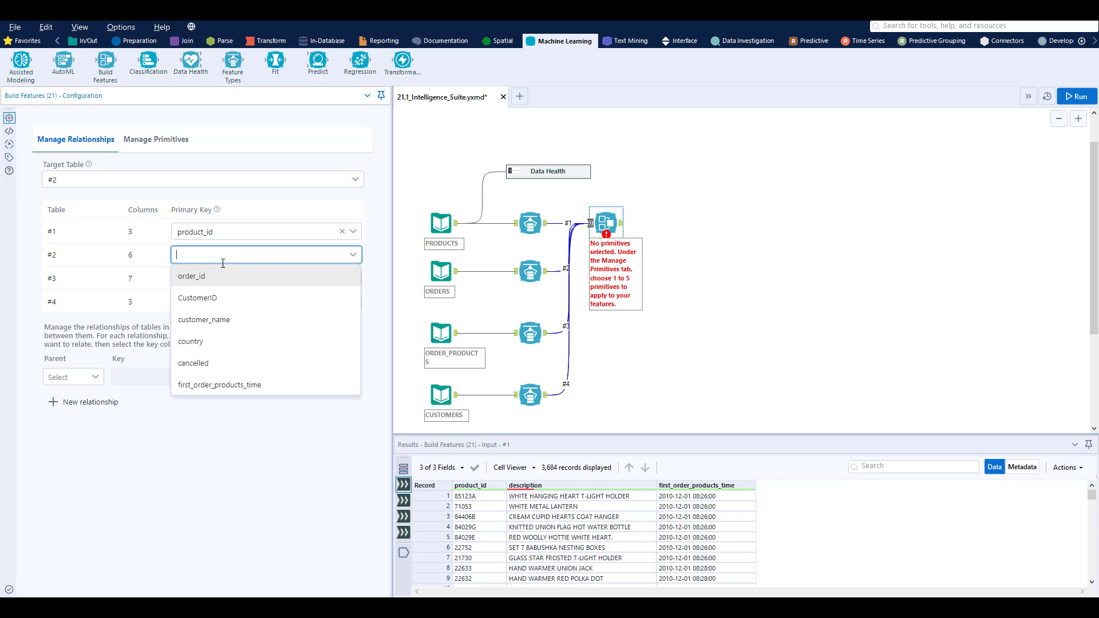
left_click(216, 277)
left_click(215, 281)
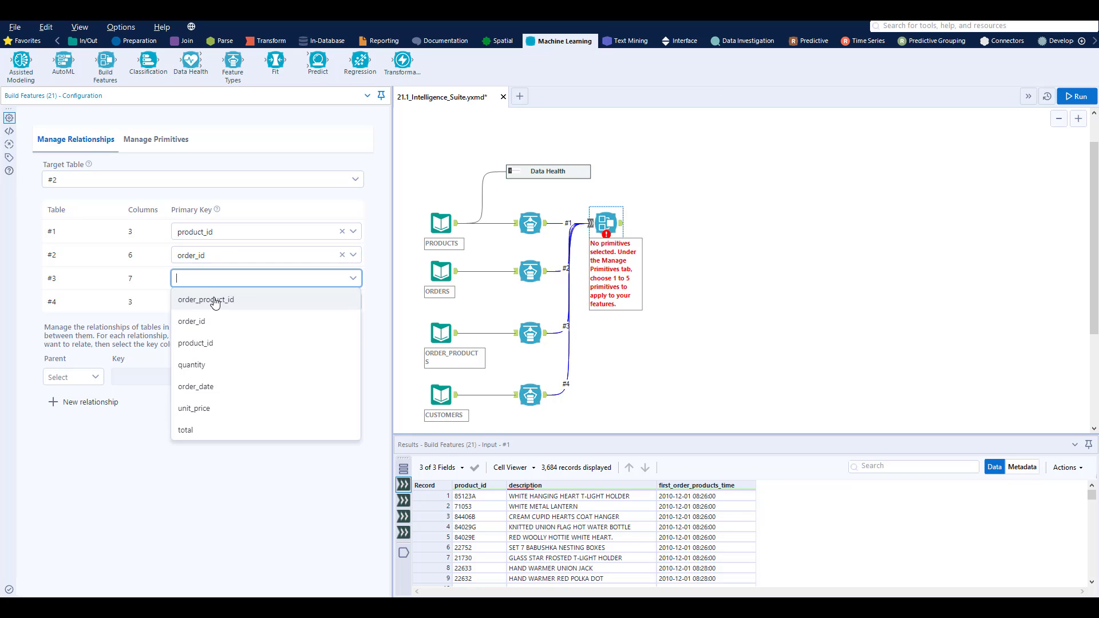
left_click(215, 301)
left_click(215, 302)
left_click(209, 321)
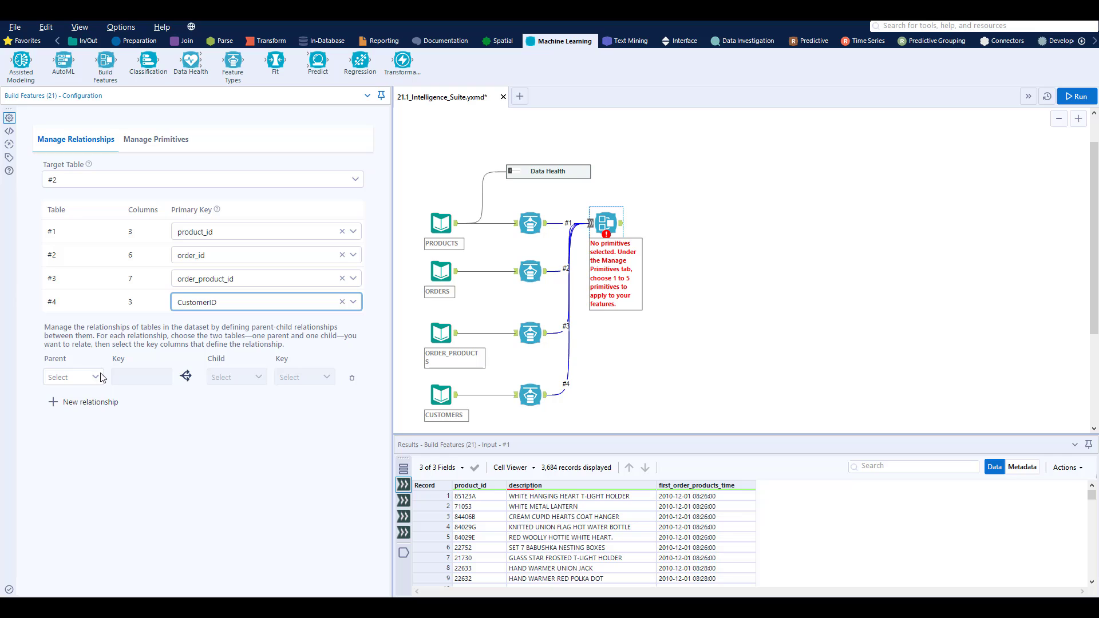
Define a relationship from parent #2 on order_id to child #3 on order_id.
left_click(99, 378)
left_click(75, 413)
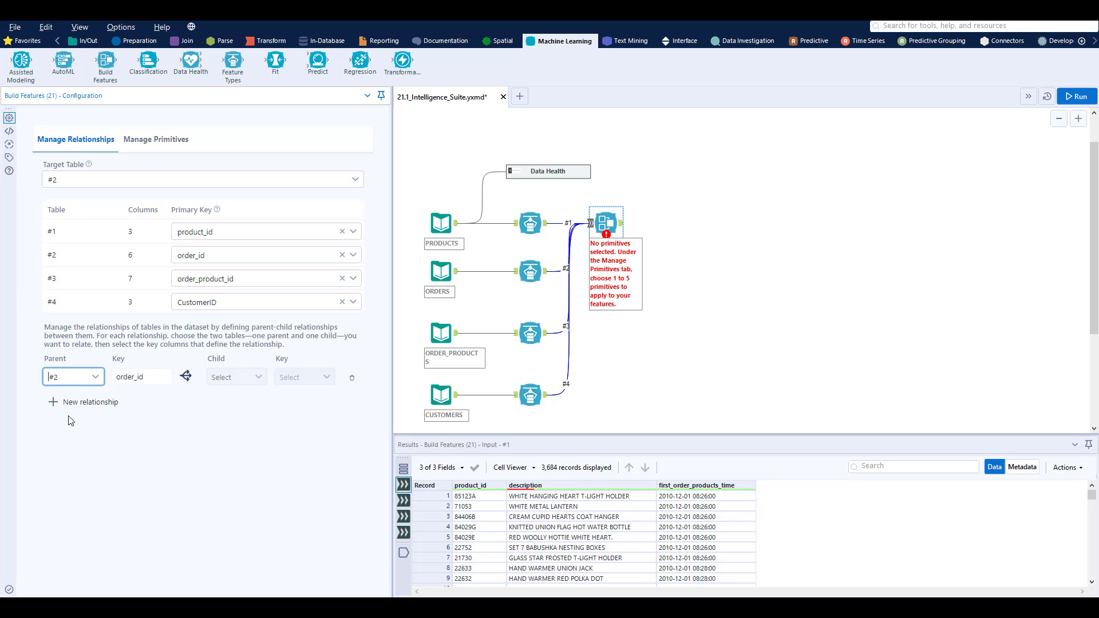
left_click(256, 377)
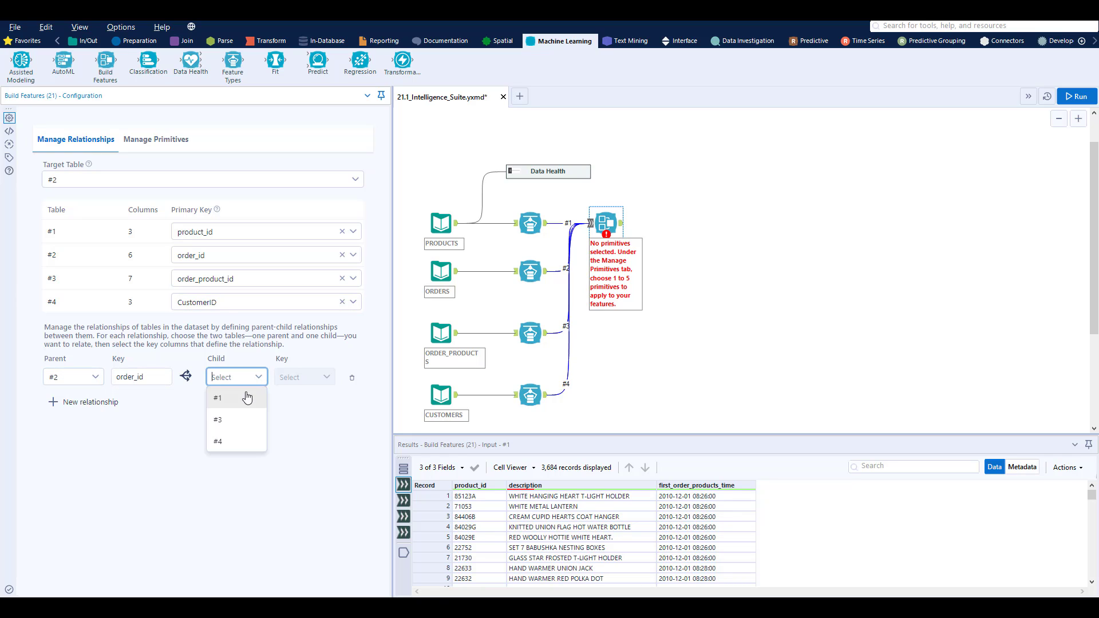
left_click(225, 422)
left_click(326, 378)
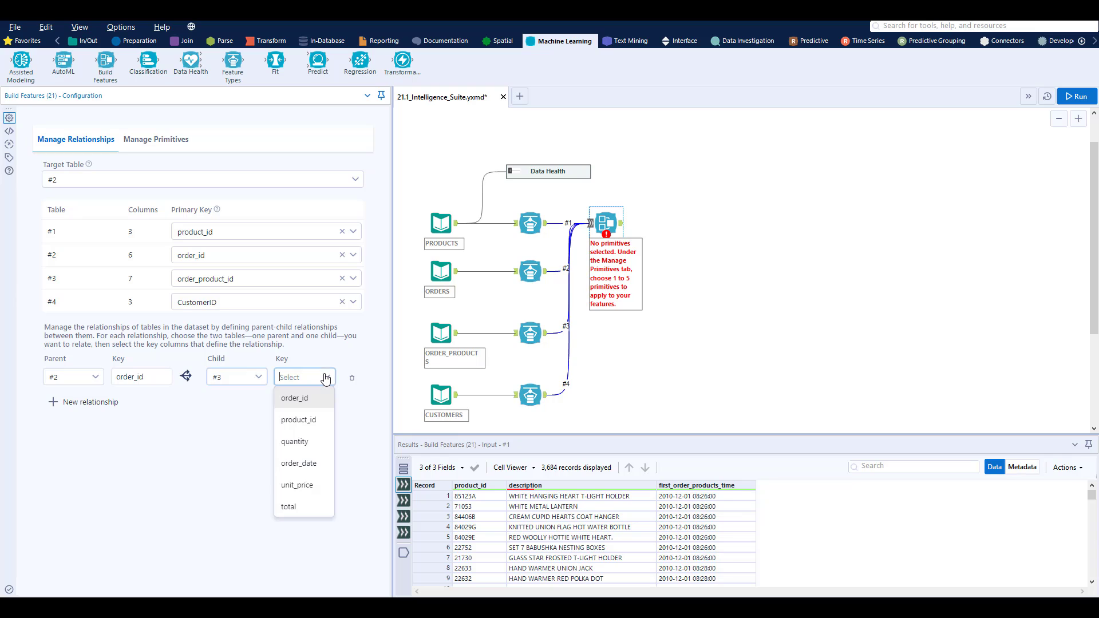
left_click(307, 397)
Add a second relationship from parent #4 on CustomerID to child #2 on CustomerID.
left_click(106, 403)
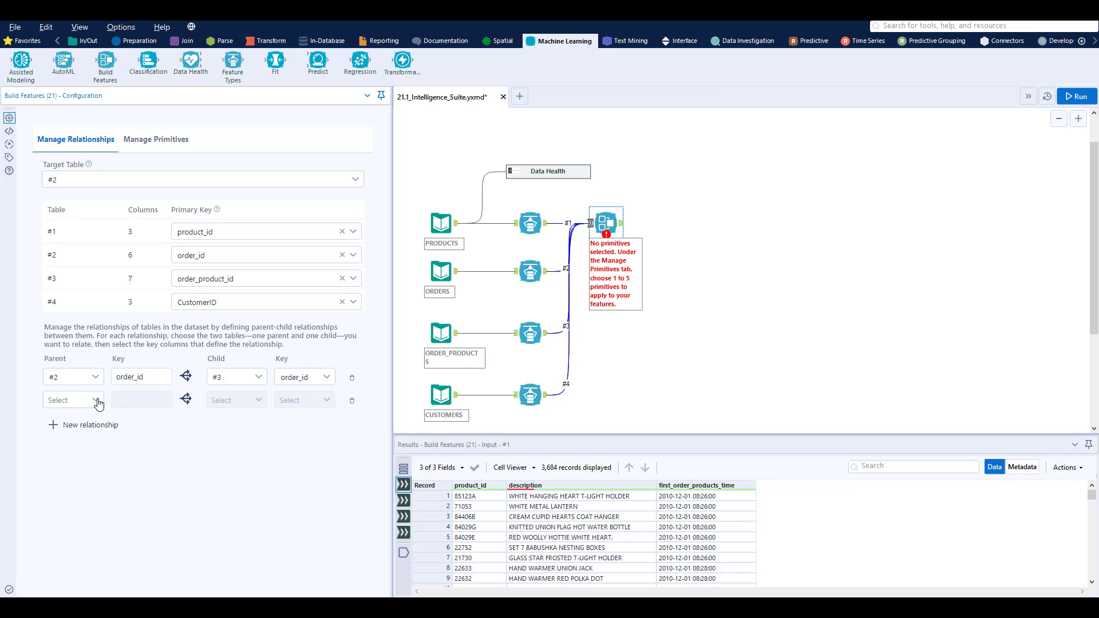
left_click(97, 402)
left_click(56, 485)
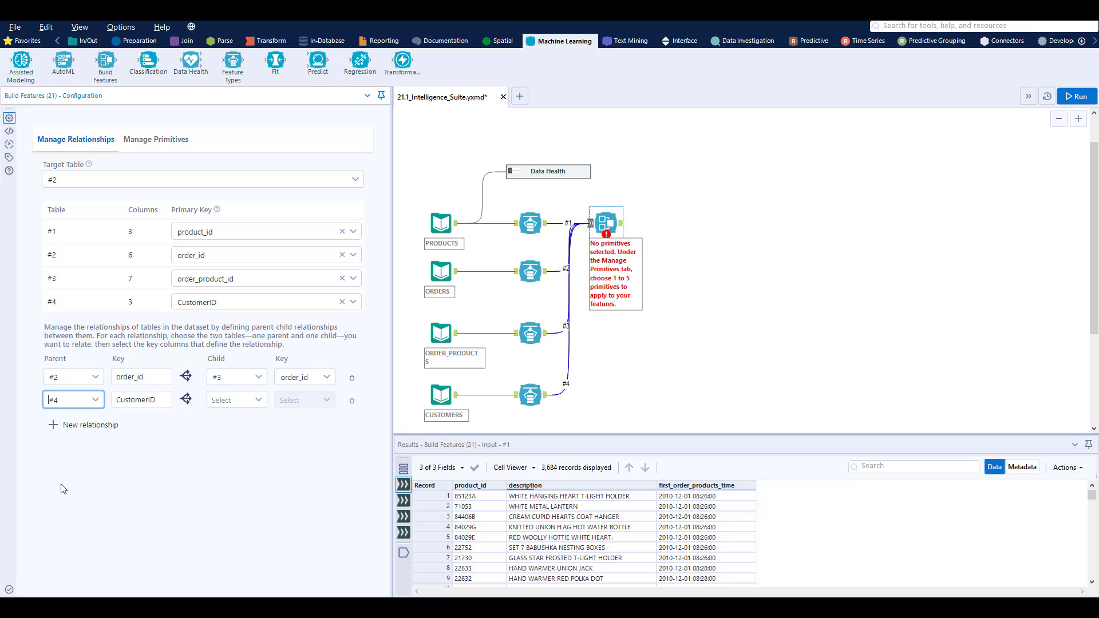
left_click(254, 401)
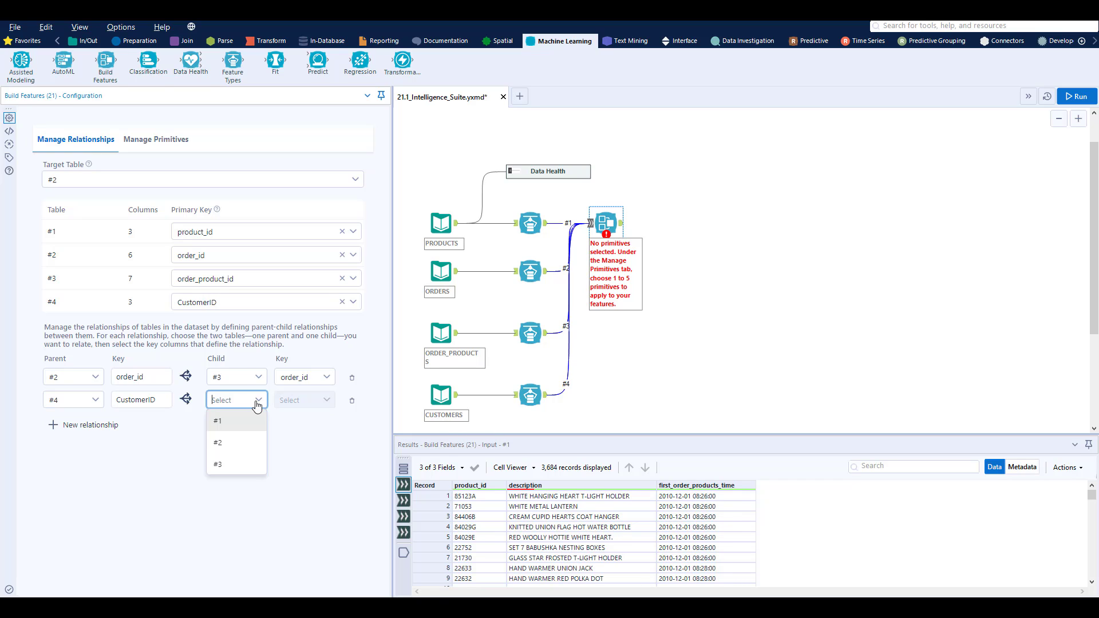
left_click(231, 441)
left_click(325, 403)
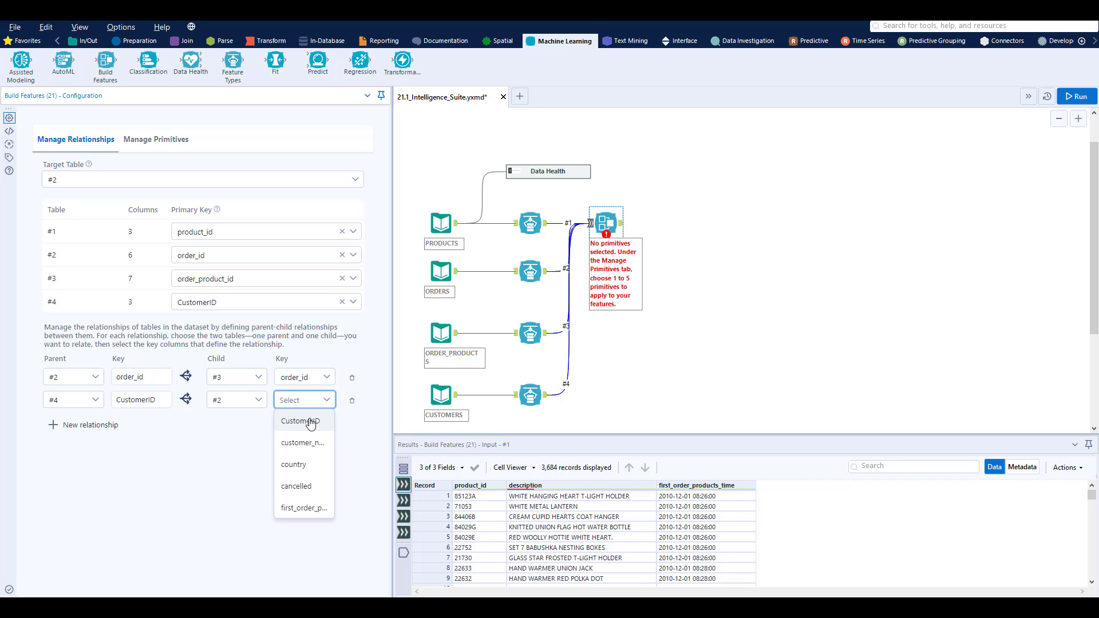
left_click(310, 422)
Add a third relationship from parent #1 on product_id to child #3 on product_id.
left_click(105, 425)
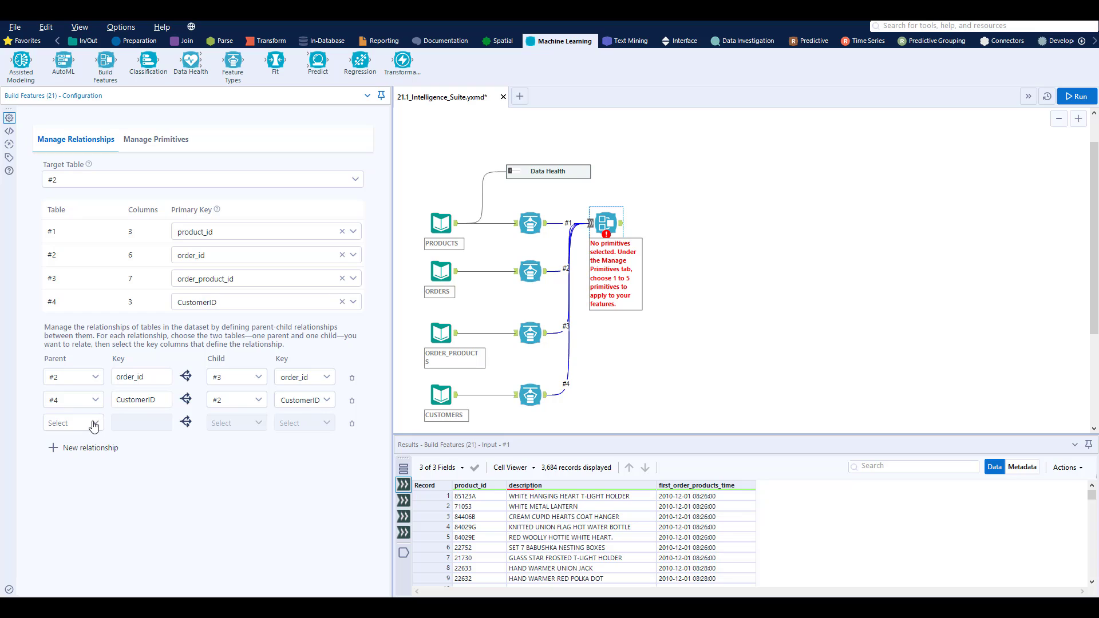
left_click(94, 426)
left_click(79, 445)
left_click(256, 427)
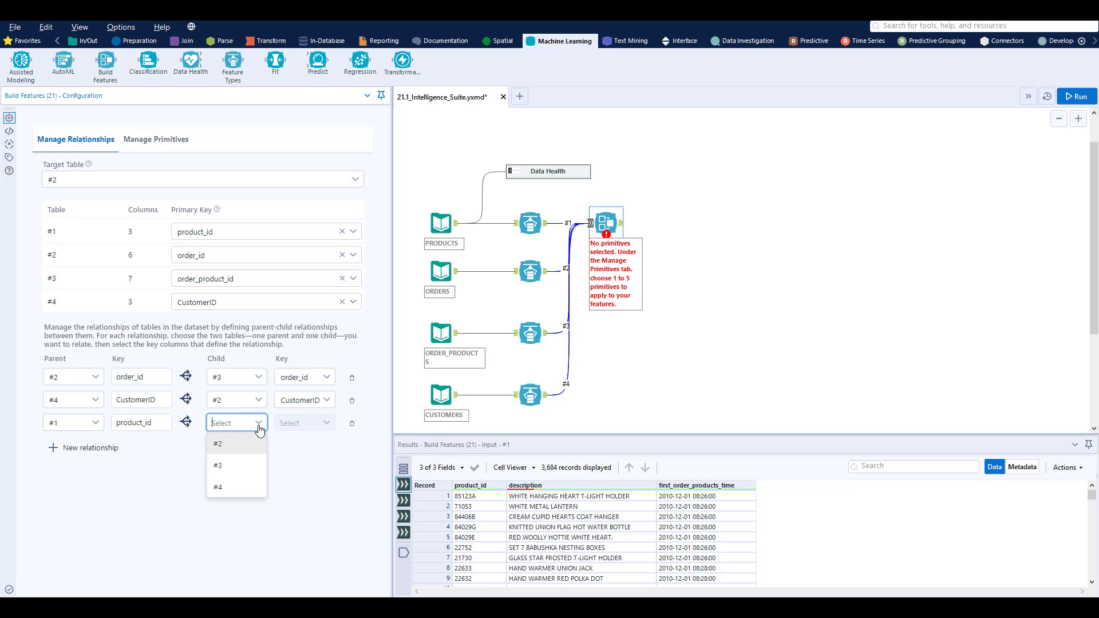
left_click(234, 465)
left_click(325, 423)
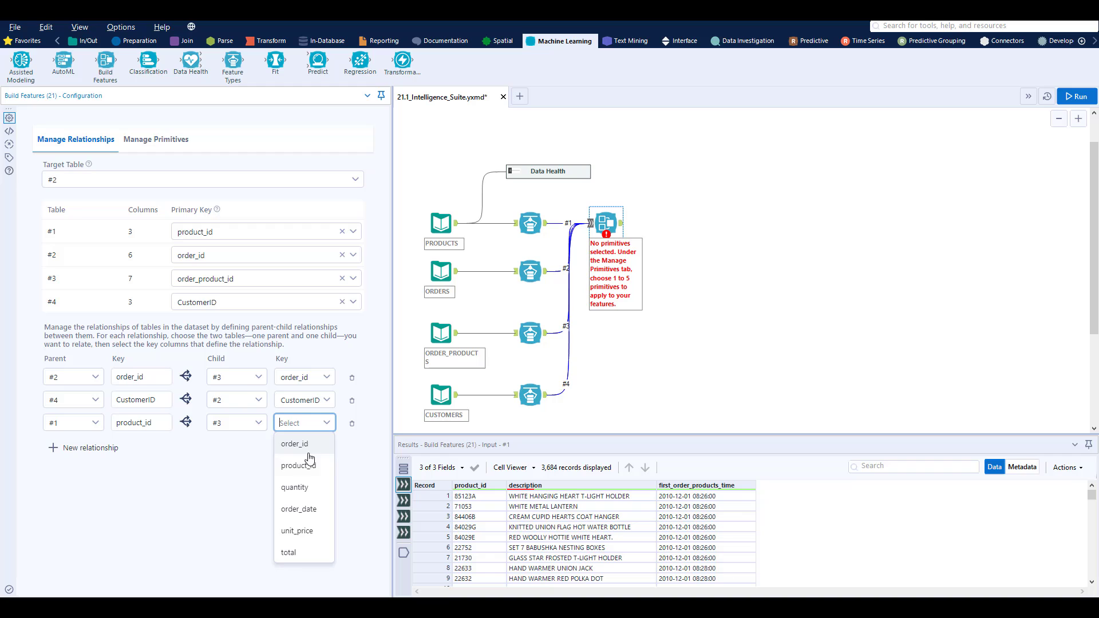
left_click(307, 461)
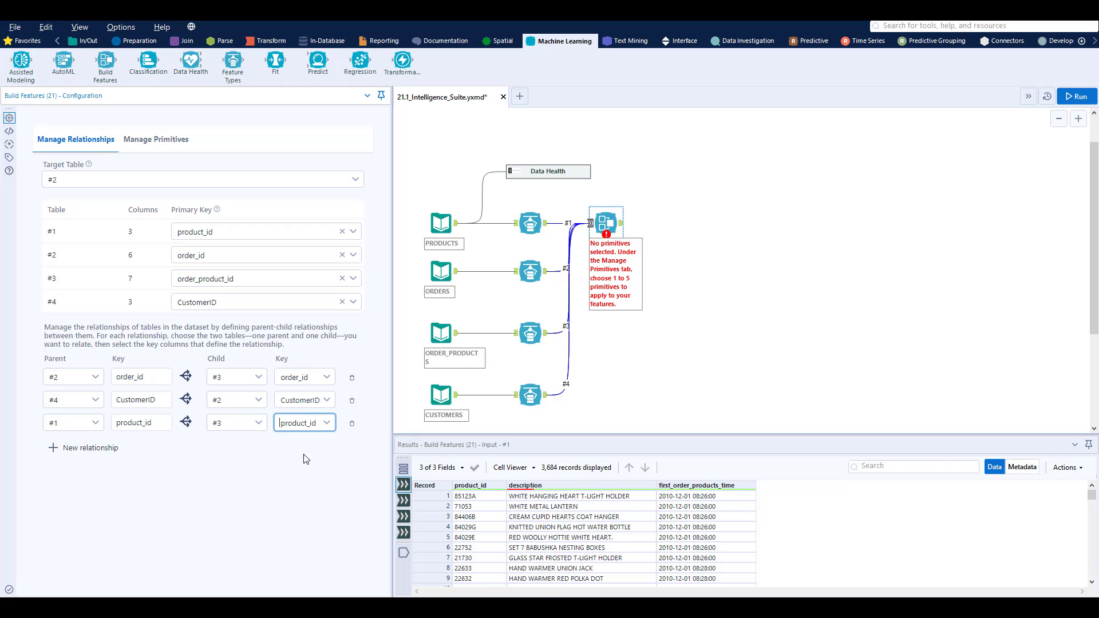
Select the Avg Time Between, Median, Max, Percent True and Sum primitives and run the workflow to review the built features.
left_click(155, 139)
left_click(54, 214)
left_click(53, 238)
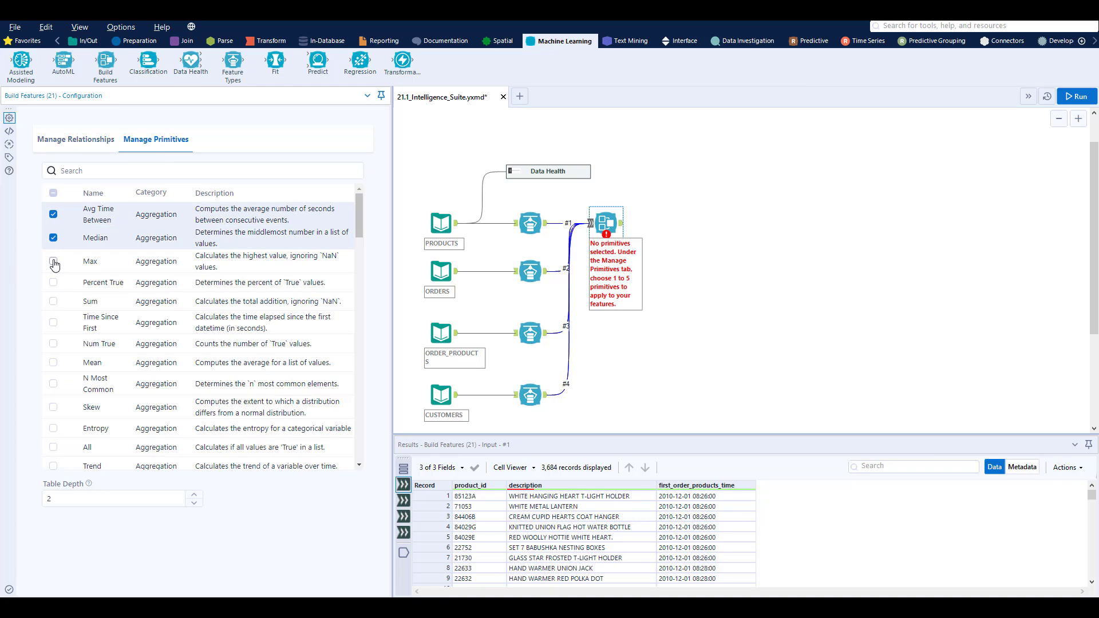
left_click(54, 261)
left_click(53, 282)
left_click(54, 302)
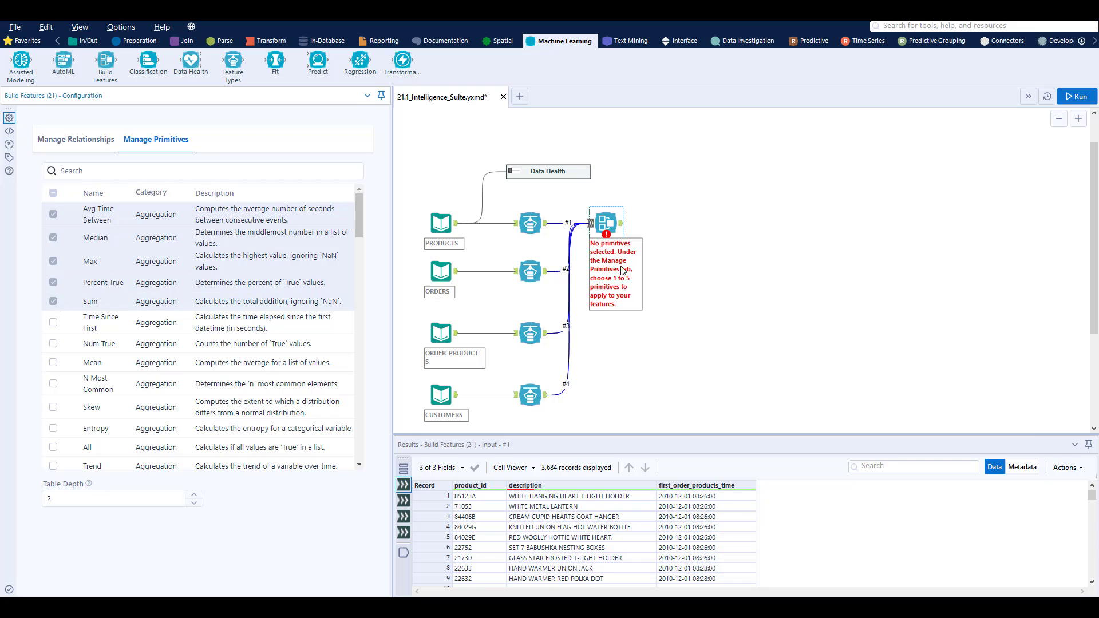
key("ctrl+r")
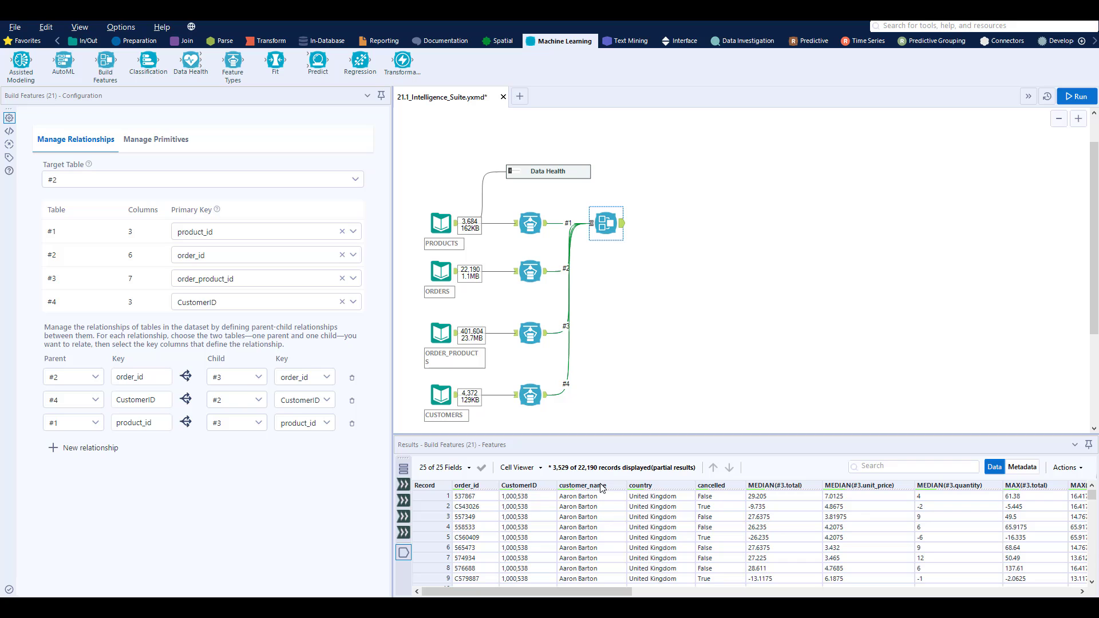
left_click_drag(568, 592, 1024, 585)
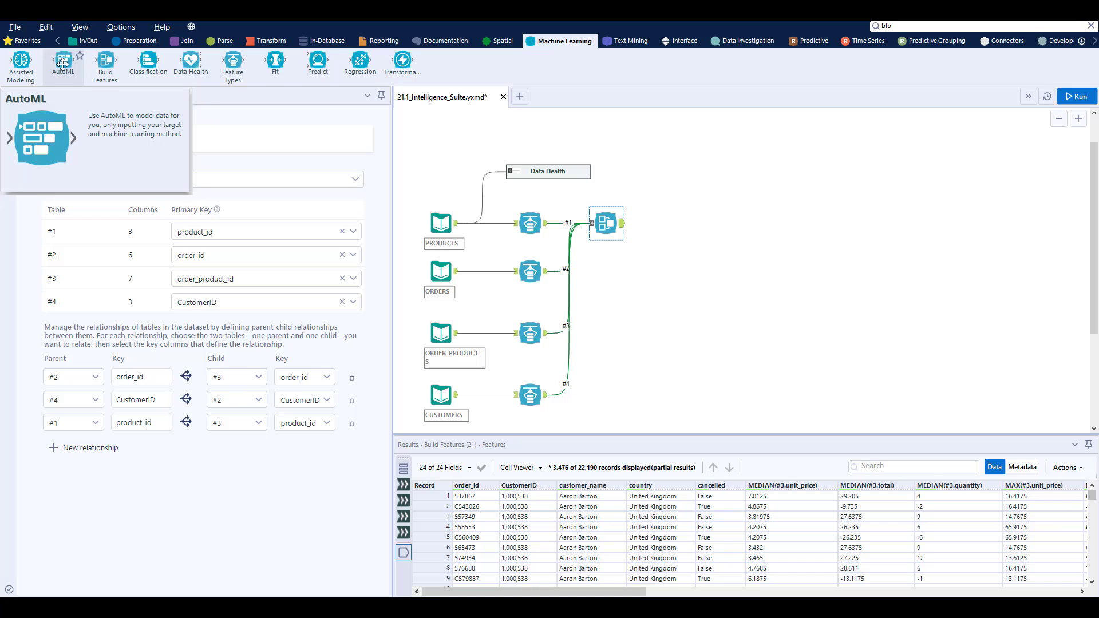
Connect an AutoML tool to the Build Features output with cancelled as the target, and run the workflow.
left_click_drag(63, 64, 695, 224)
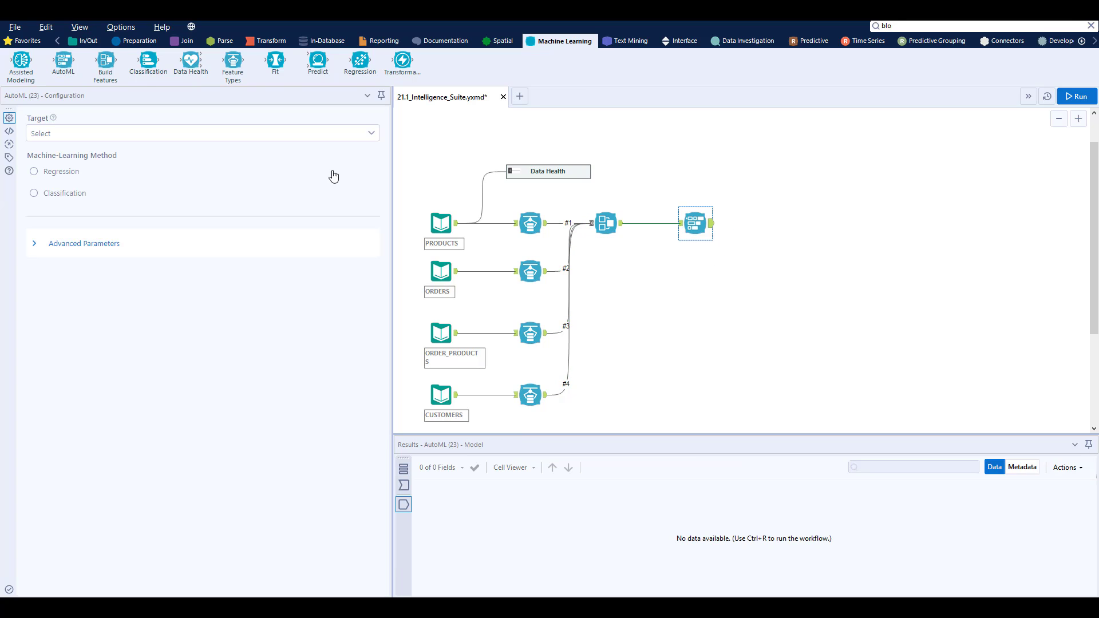
left_click(356, 136)
left_click(129, 241)
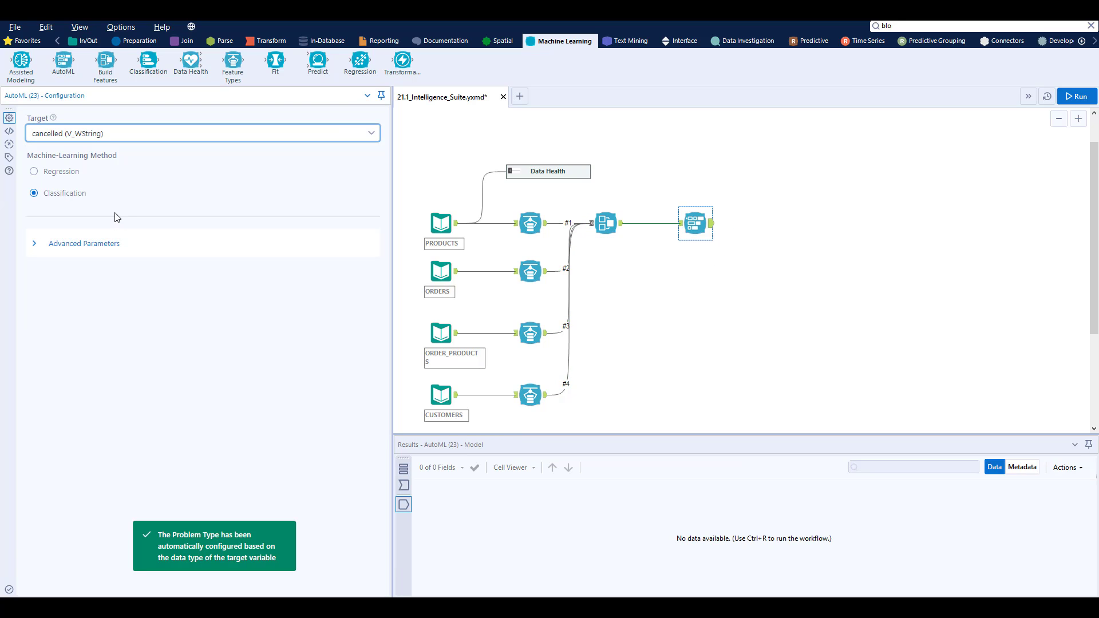
left_click(94, 243)
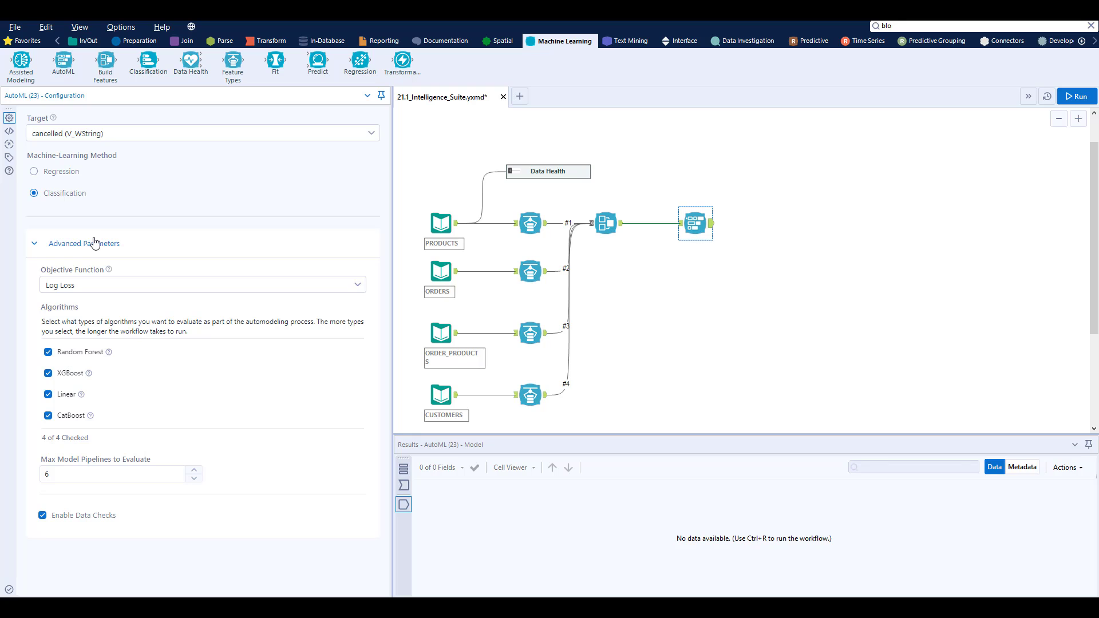
key("ctrl+r")
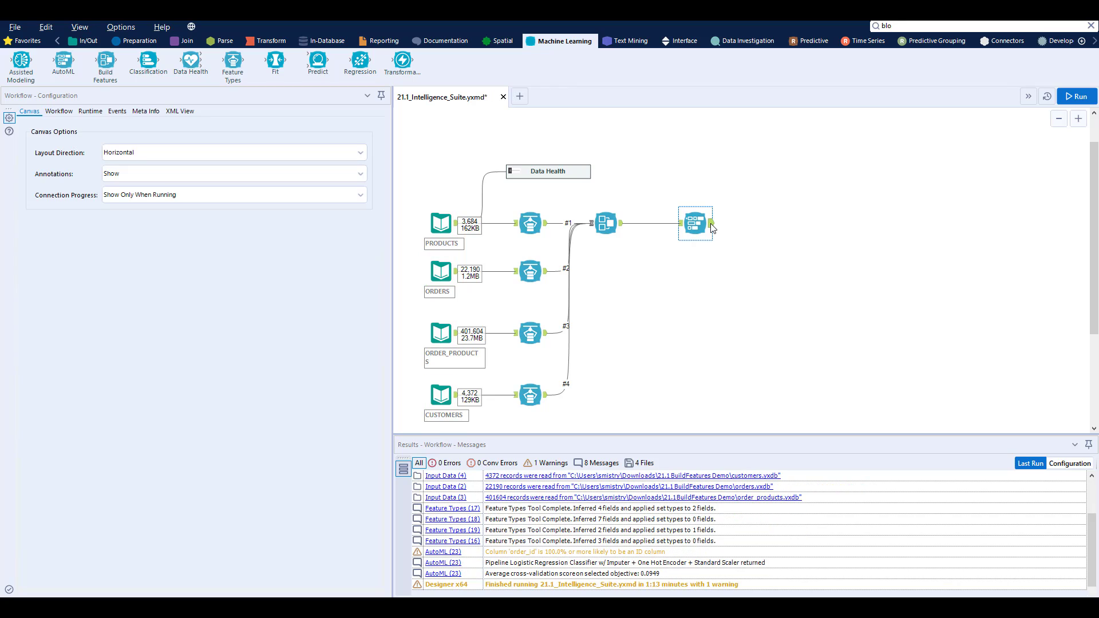
Examine the pipeline message from AutoML and the metrics in its model output.
left_click(616, 563)
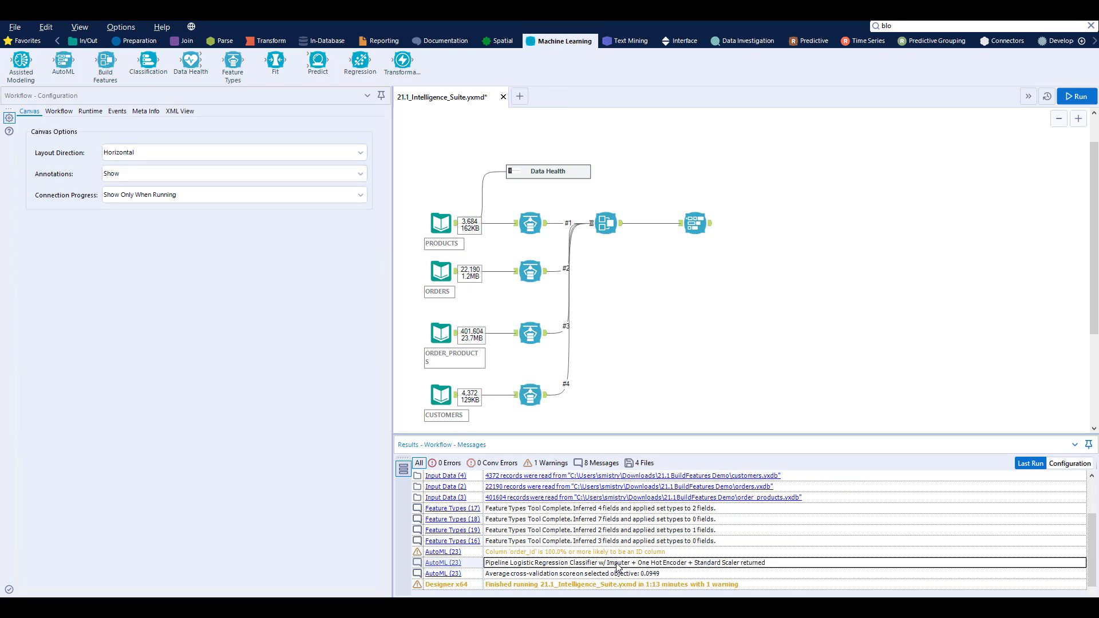
left_click(695, 224)
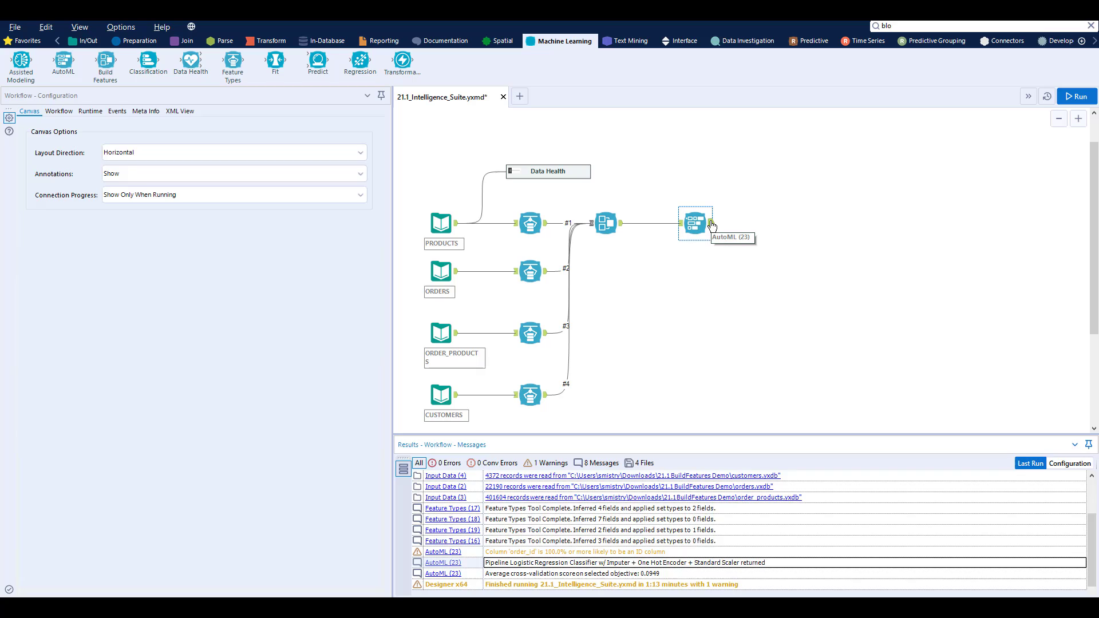
left_click(496, 498)
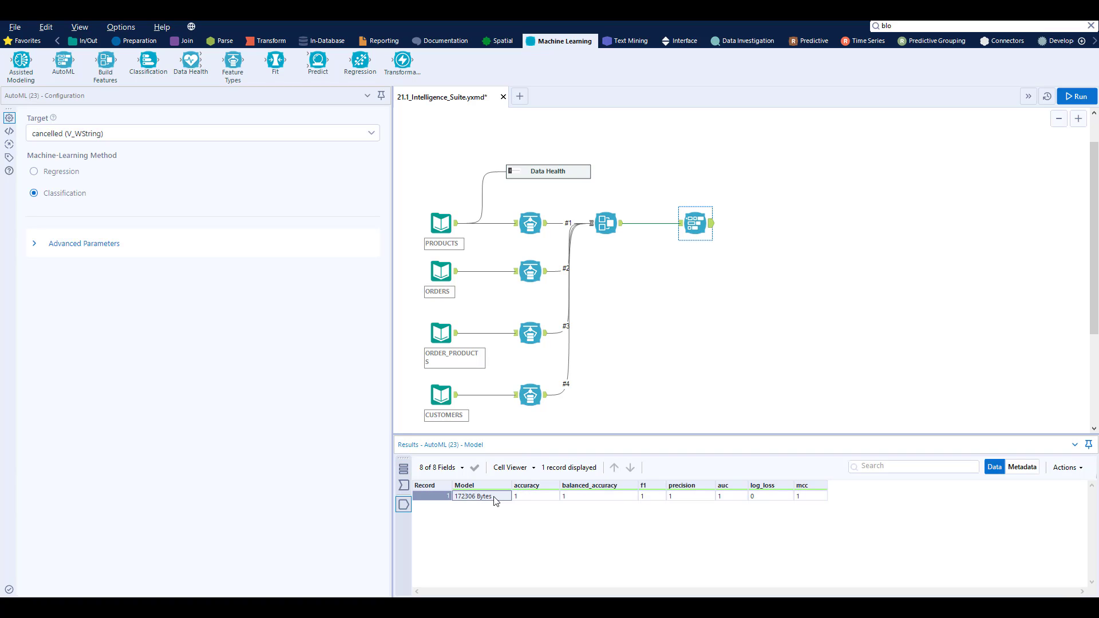
Connect an Output Data tool to AutoML that writes OutputModel.yxdb in the 21.1 BuildFeatures Demo folder, and run the workflow.
left_click(23, 41)
left_click_drag(105, 60, 784, 223)
left_click(271, 123)
type("C:\\Users\\smistry\\Downloads\\21.1 BuildFeatures Demo\\")
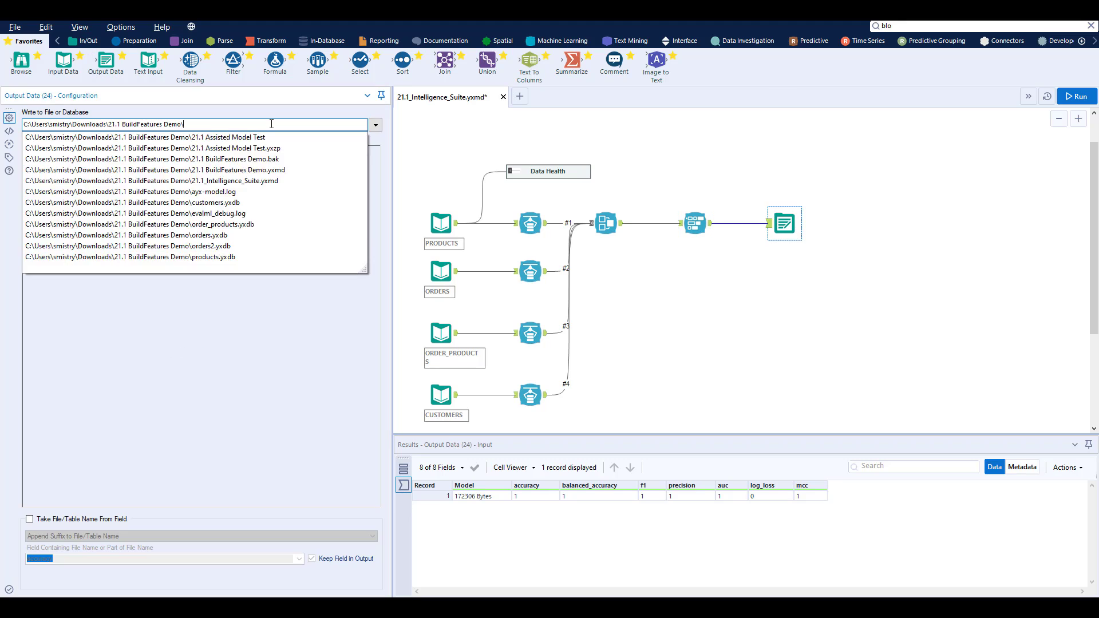
type("OutputModel.yxdb")
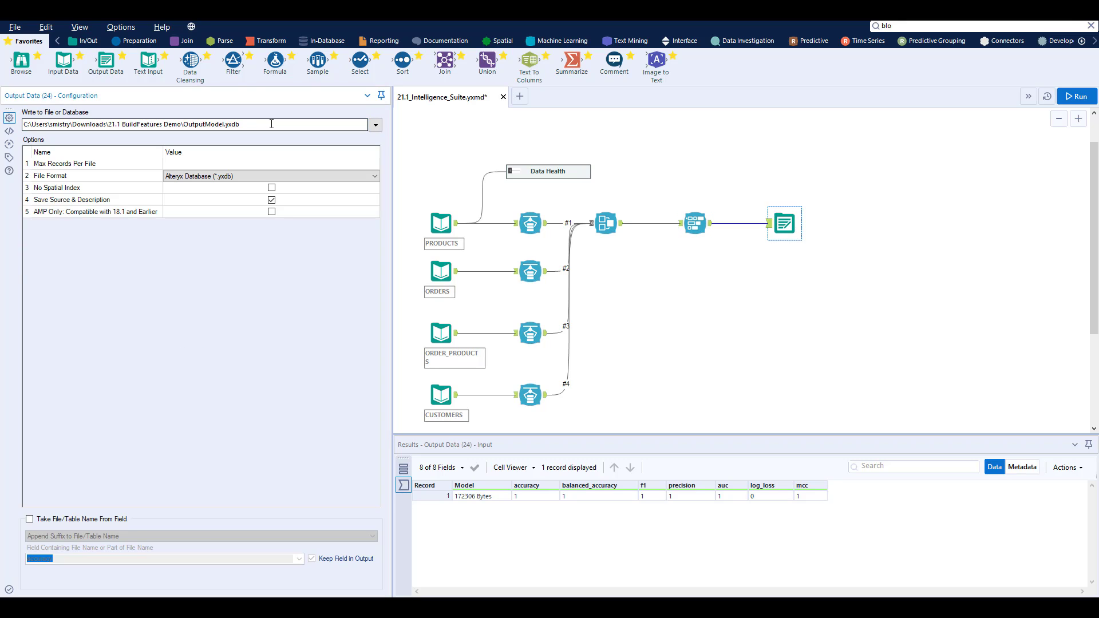
key("ctrl+r")
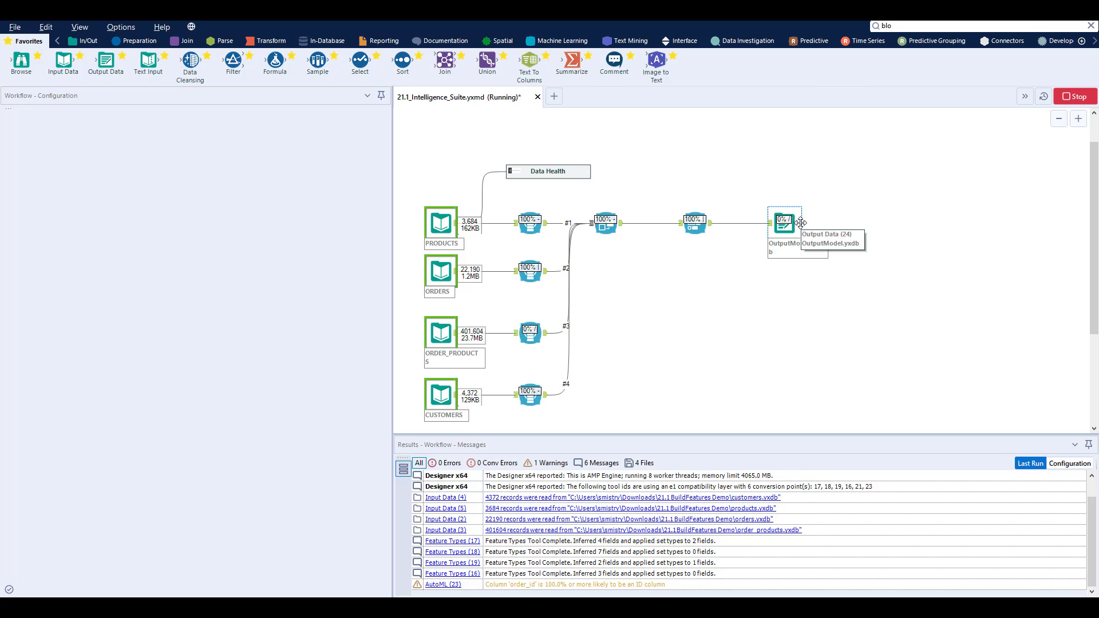
left_click(792, 223)
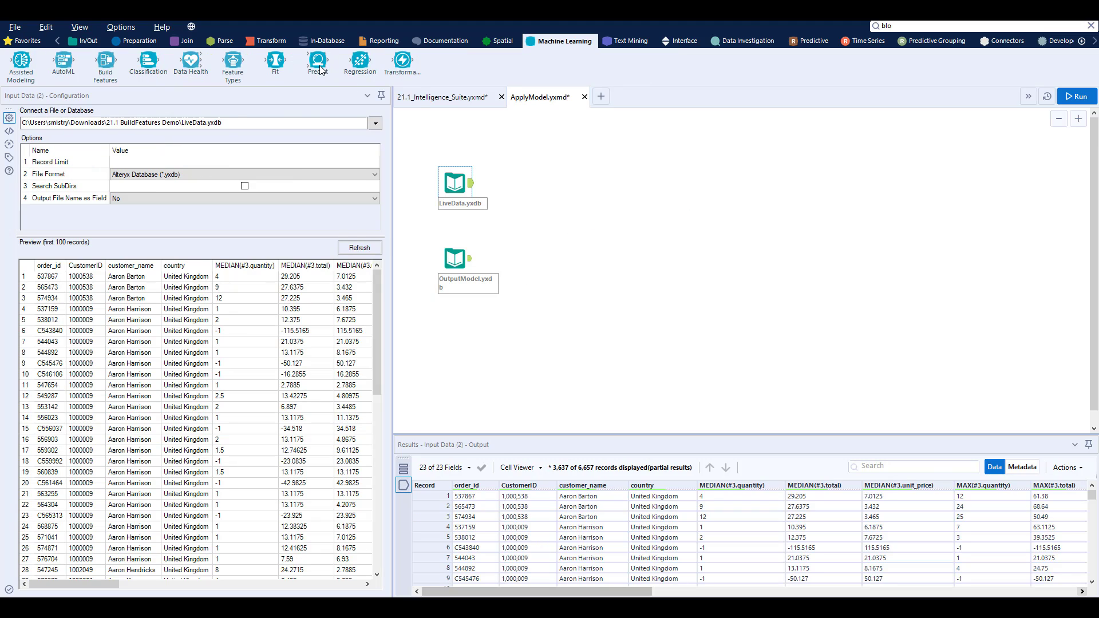
In ApplyModel.yxmd, add a Predict tool fed by LiveData.yxdb as data and OutputModel.yxdb as model, and run it to view the predictions.
left_click_drag(319, 63, 471, 182)
left_click_drag(470, 258, 591, 197)
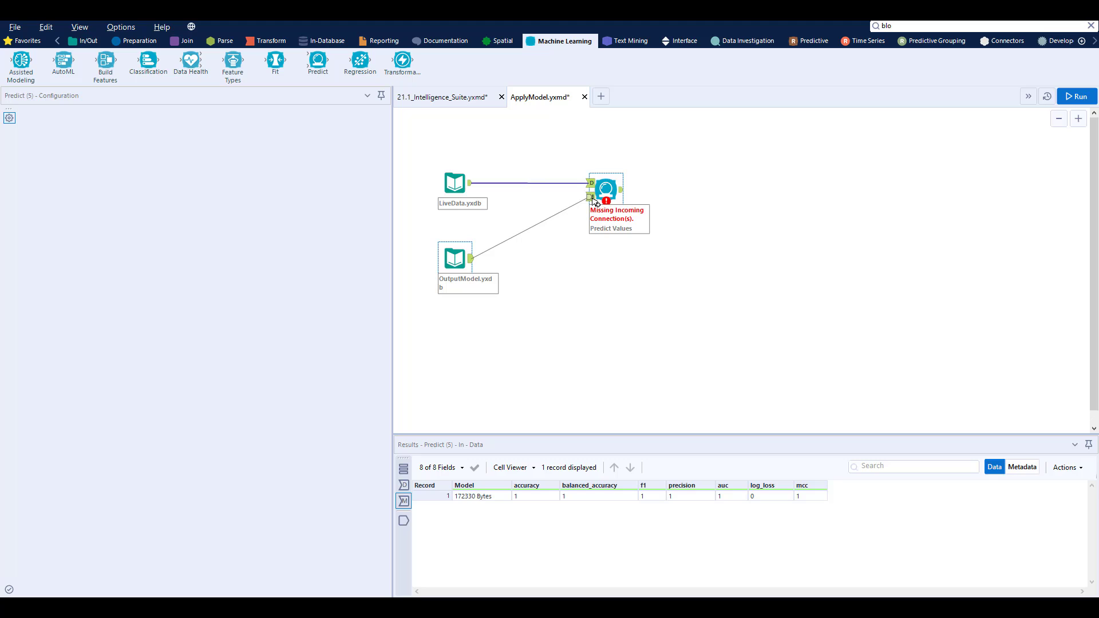
key("ctrl+r")
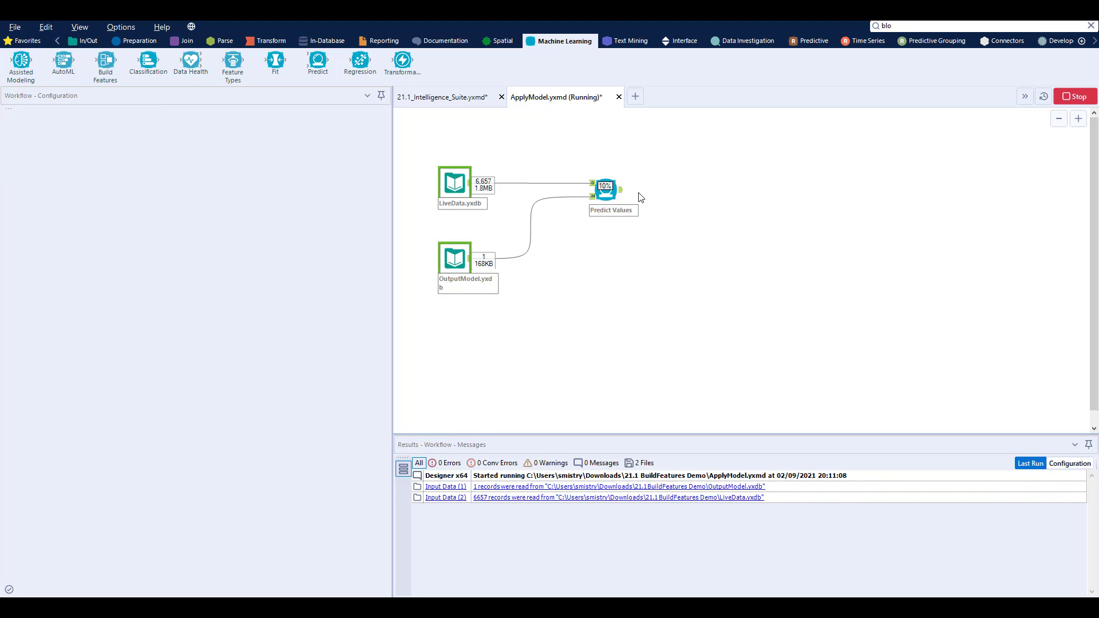
left_click(606, 189)
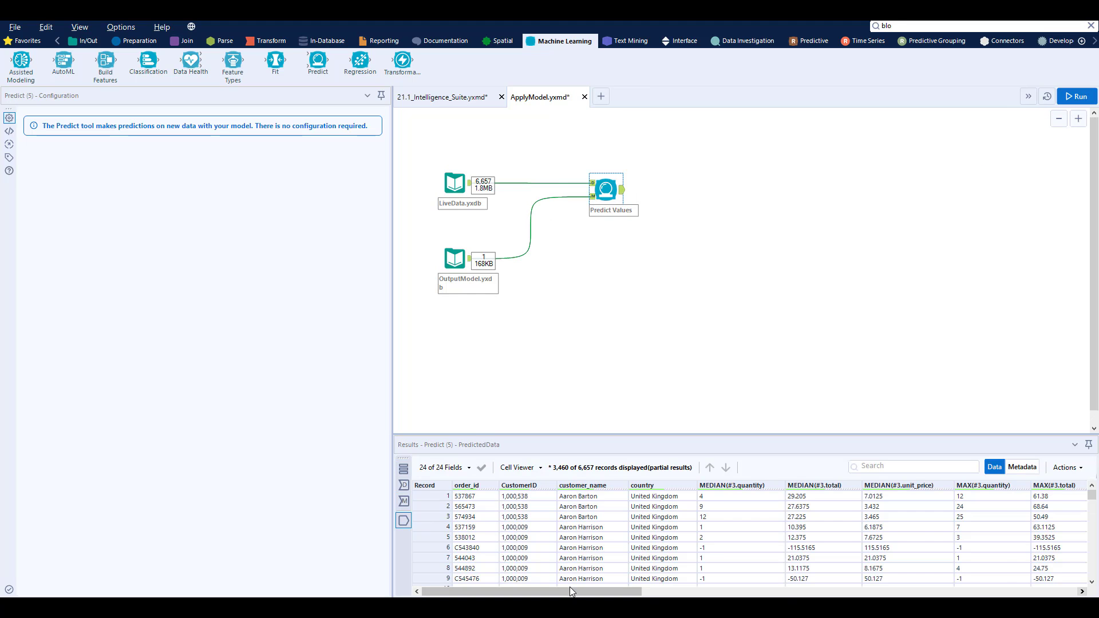